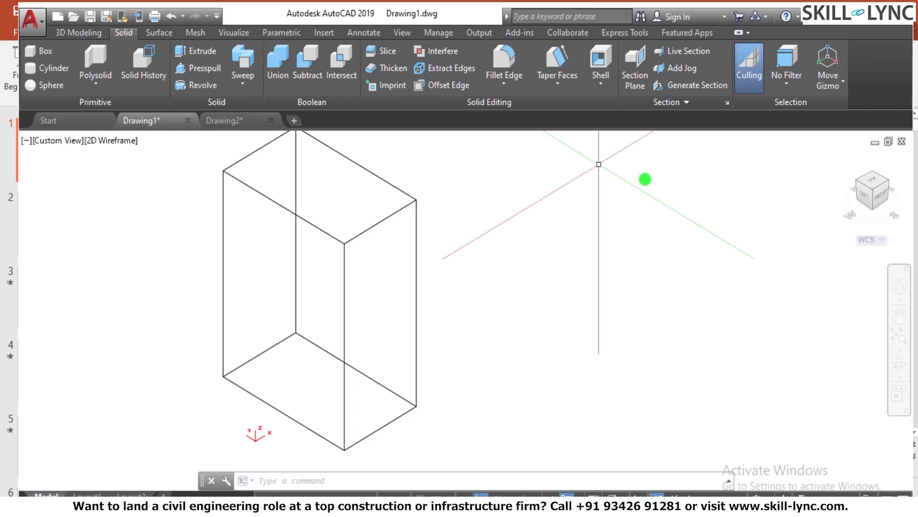
# Step: Start Fillet Edge on the right vertical and top-right edges with a 300 radius
pyautogui.click(503, 84)
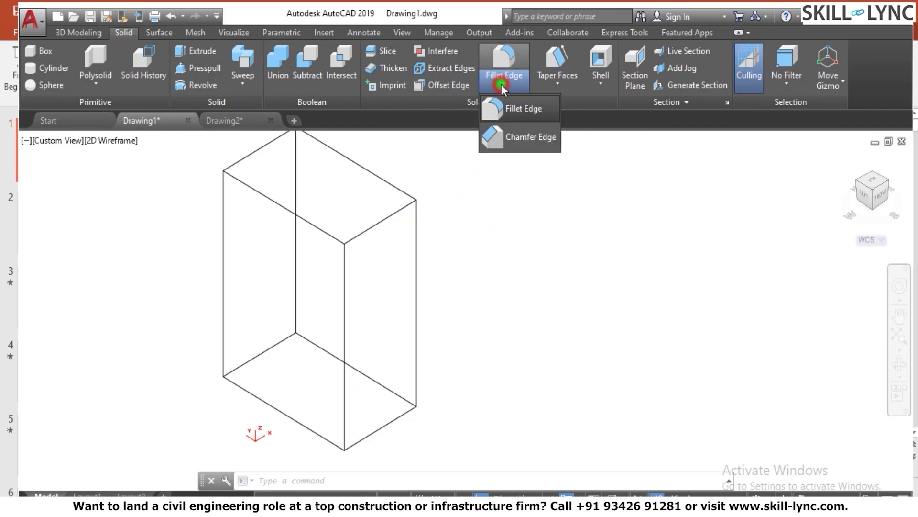
pyautogui.click(510, 112)
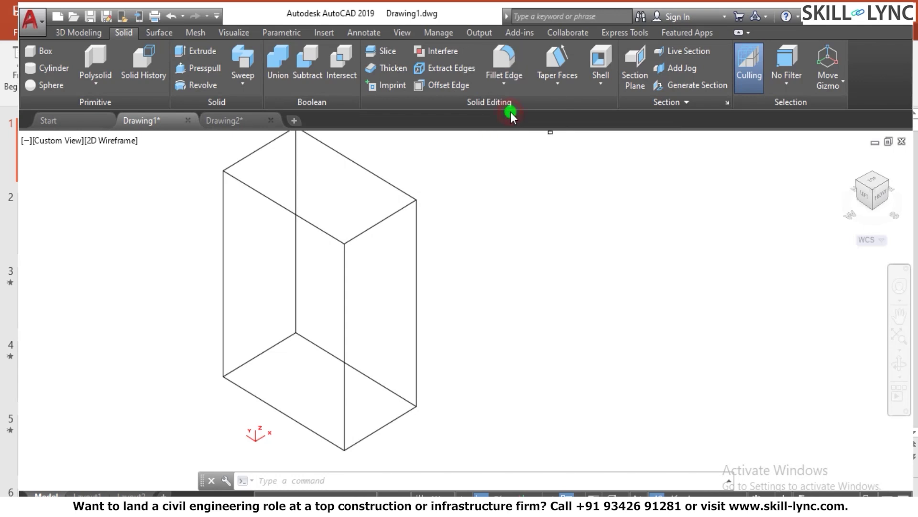
pyautogui.click(417, 300)
pyautogui.click(412, 198)
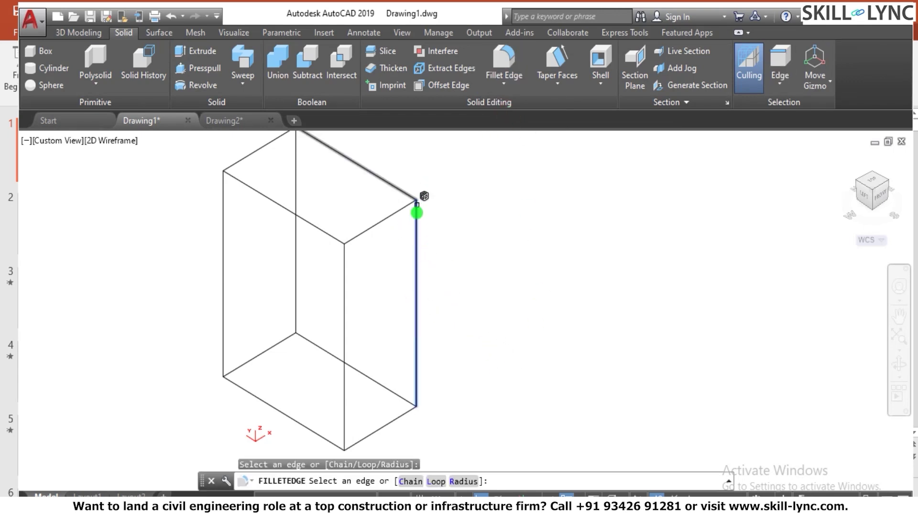
pyautogui.click(463, 480)
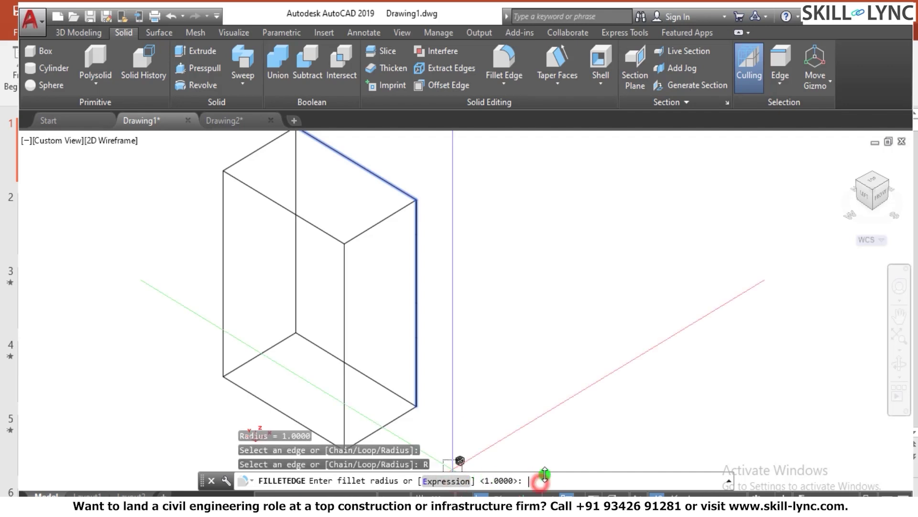
pyautogui.write('300')
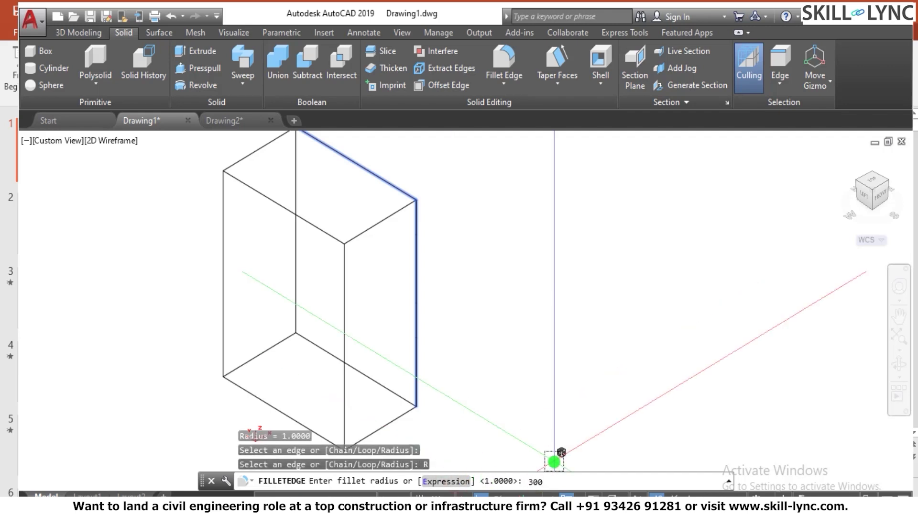
pyautogui.press('Return')
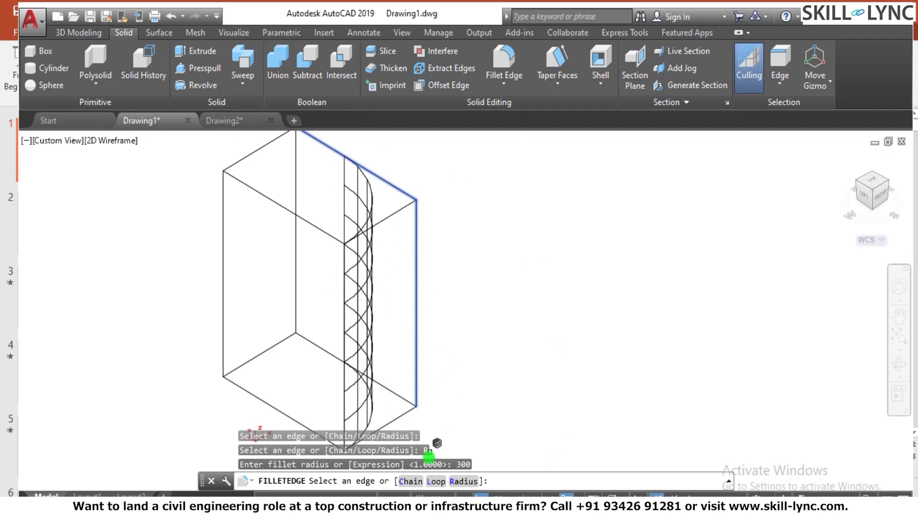
# Step: Change the fillet radius to 100 and apply it to the right vertical edge
pyautogui.click(463, 480)
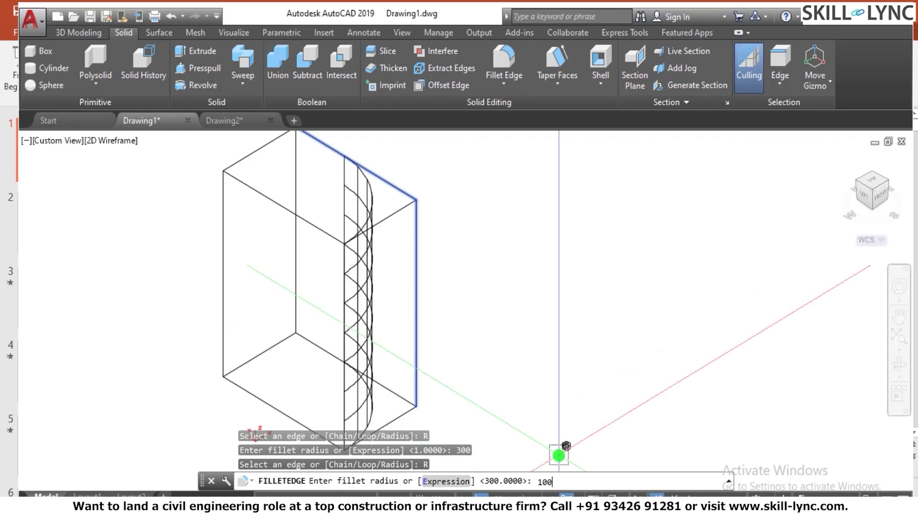
pyautogui.write('100')
pyautogui.press('Return')
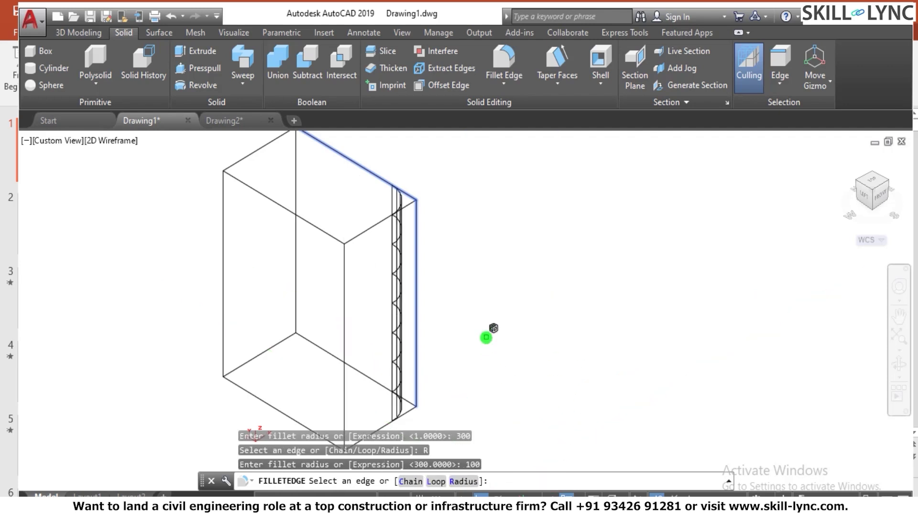
pyautogui.click(490, 351)
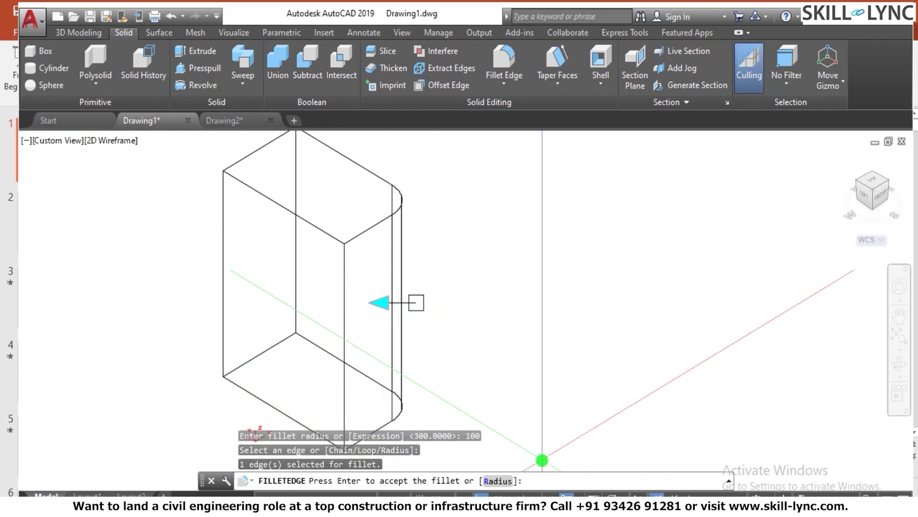
pyautogui.rightClick(537, 460)
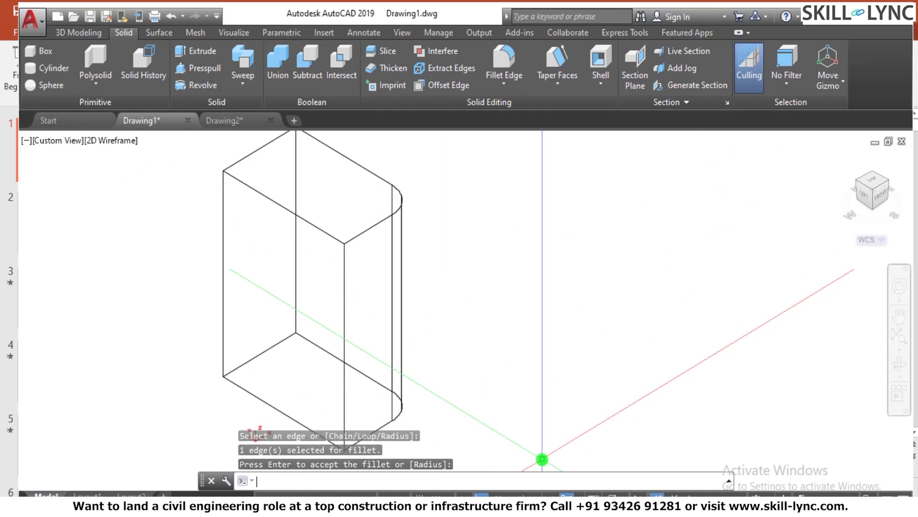
pyautogui.scroll(-5, 380, 223)
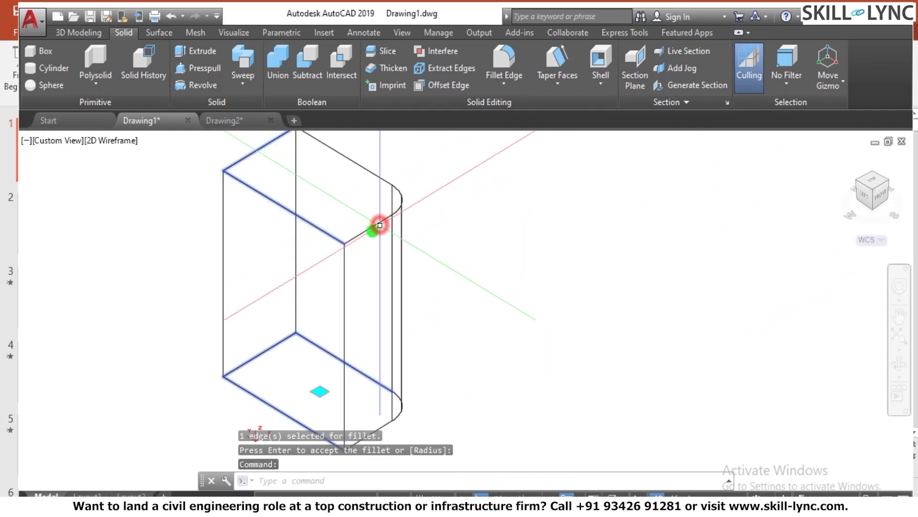
# Step: Cancel the leftover selection and fillet the left vertical edge with radius 150
pyautogui.press('Escape')
pyautogui.press('Escape')
pyautogui.scroll(4, 431, 210)
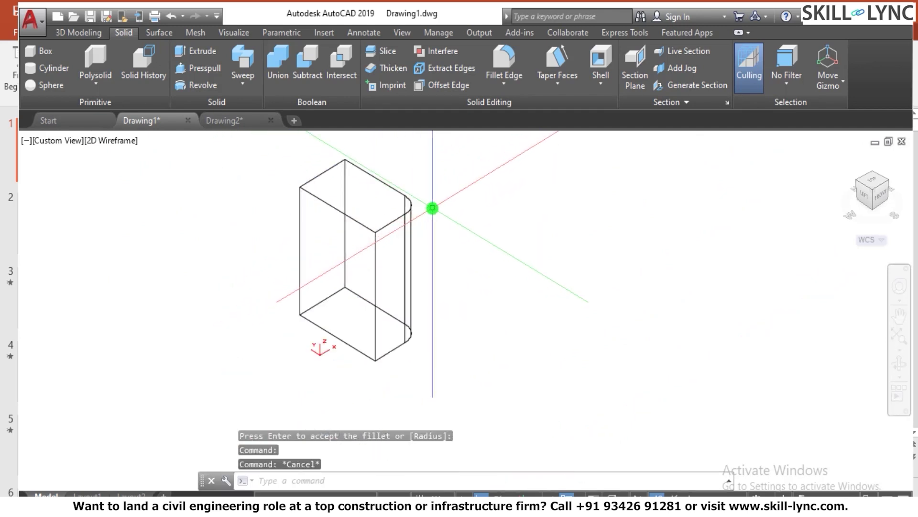
pyautogui.click(505, 82)
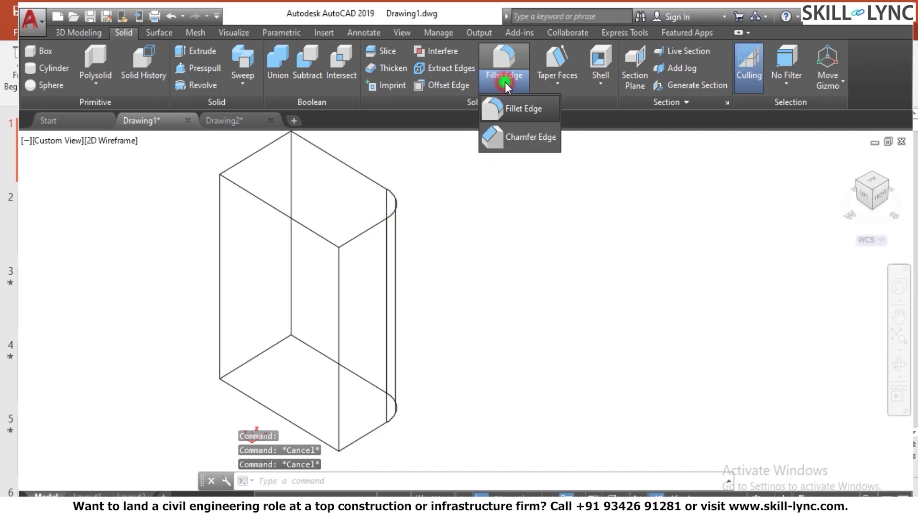
pyautogui.click(510, 110)
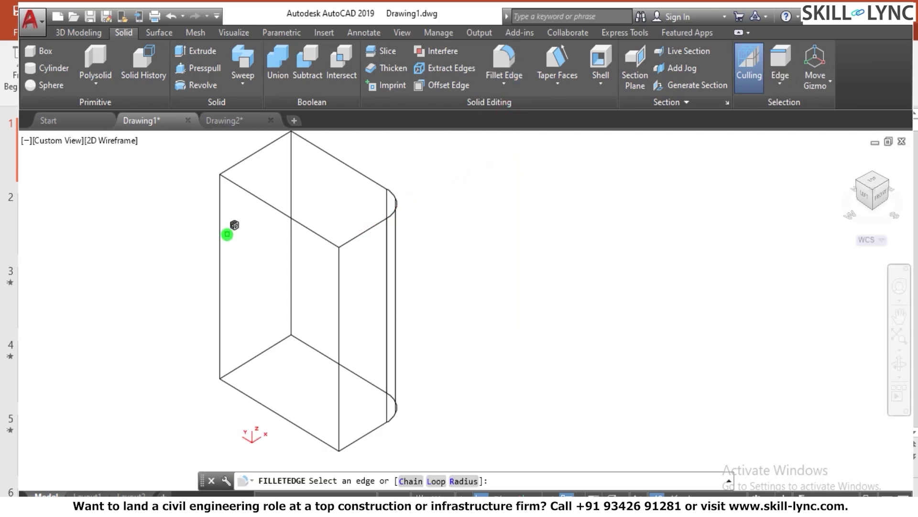
pyautogui.click(220, 247)
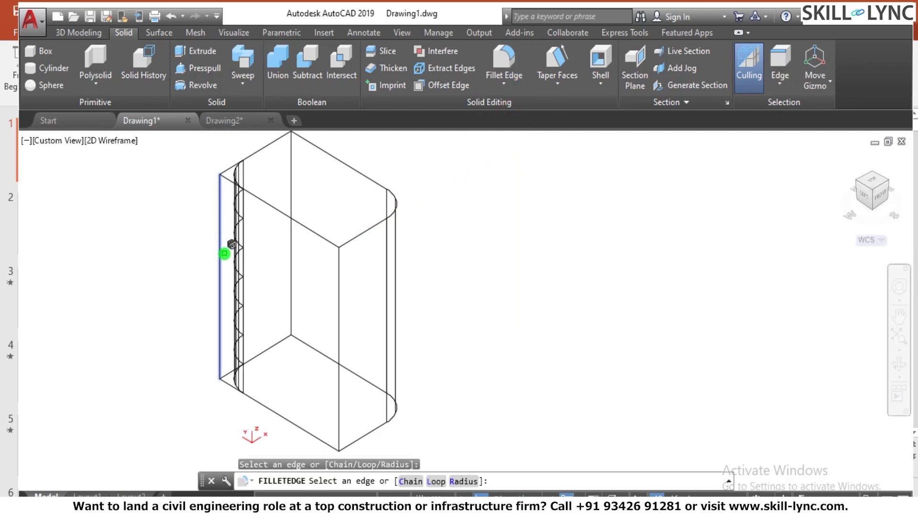
pyautogui.click(464, 480)
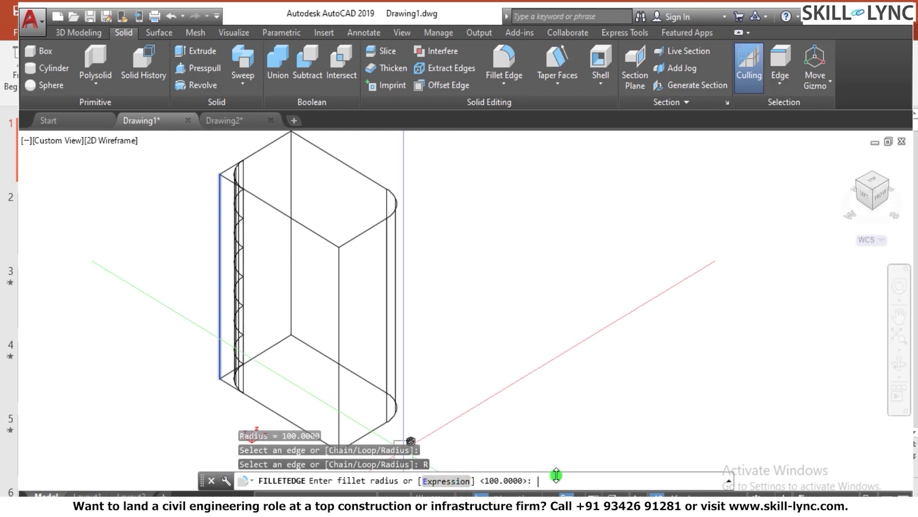
pyautogui.press('Return')
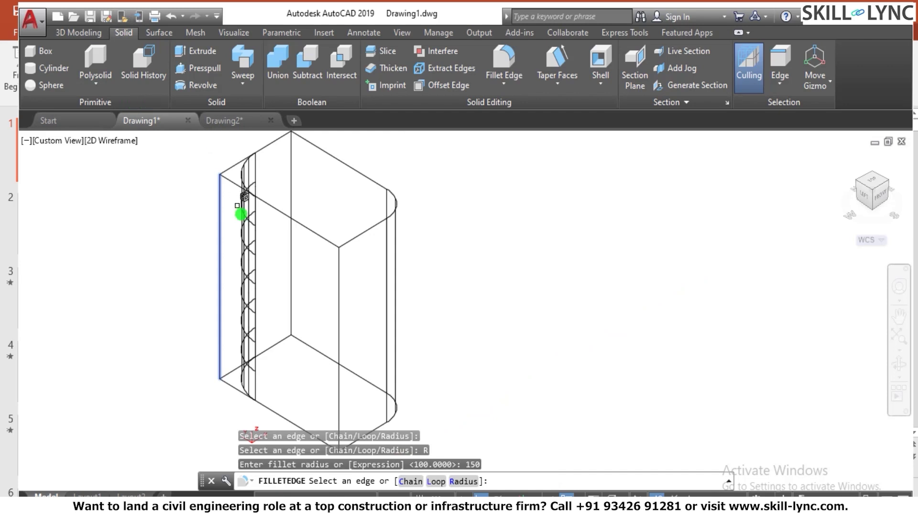
# Step: Switch to NW Isometric view and drag the fillet grip wider before applying
pyautogui.scroll(-2, 283, 243)
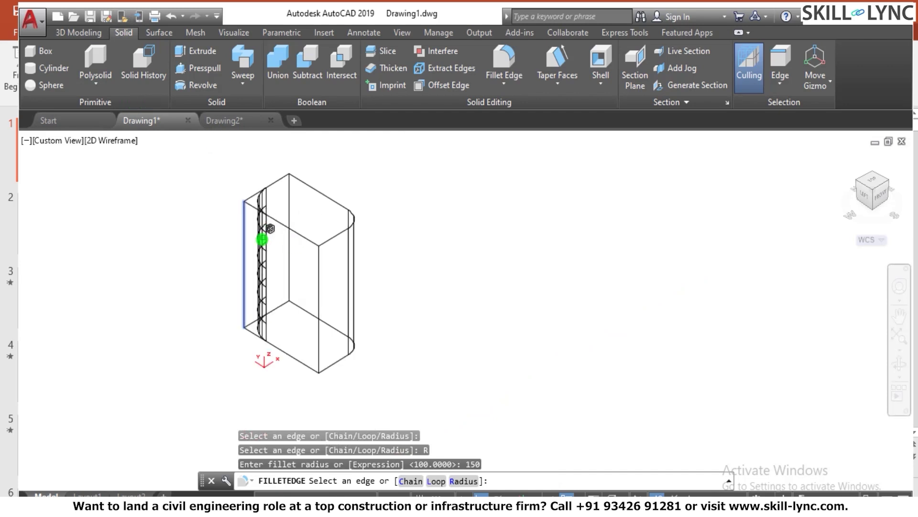
pyautogui.click(856, 182)
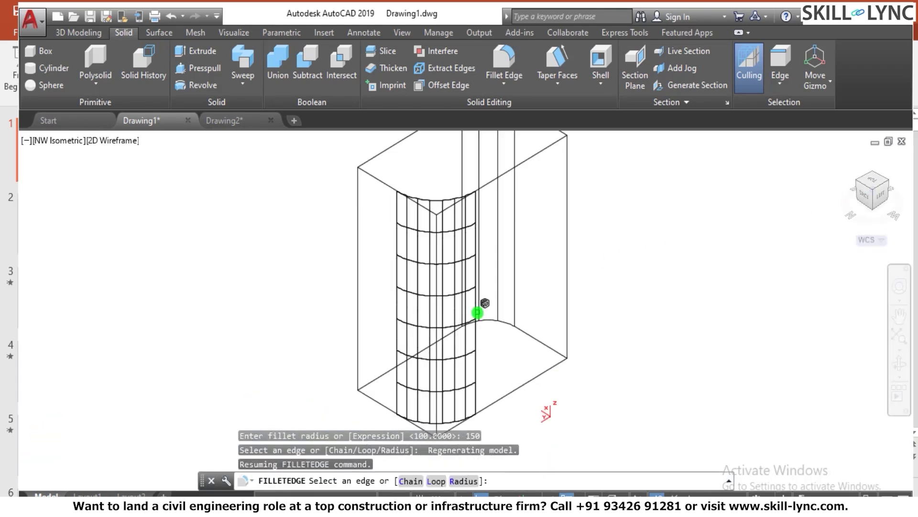
pyautogui.click(480, 290)
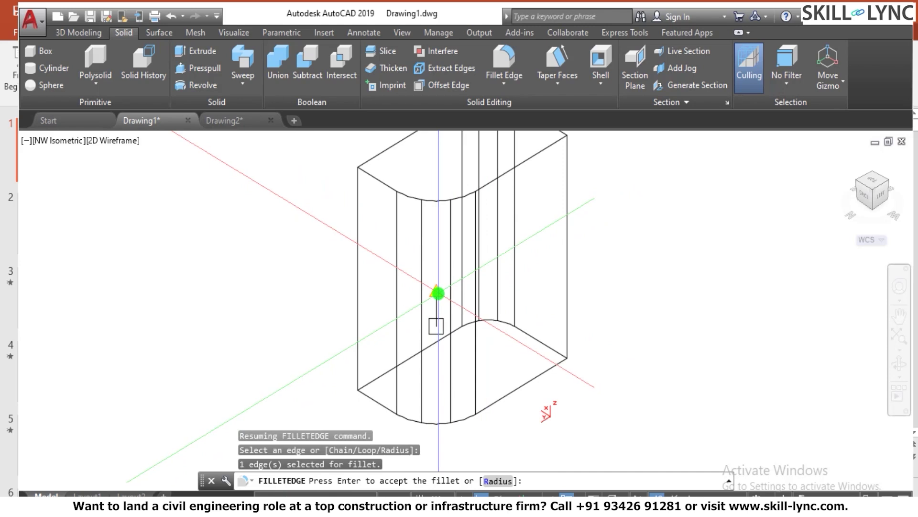
pyautogui.click(439, 292)
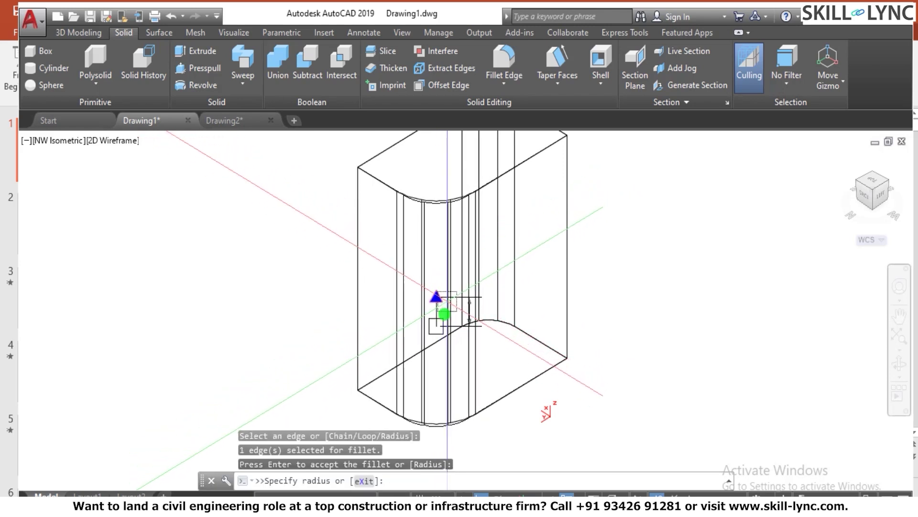
pyautogui.click(450, 296)
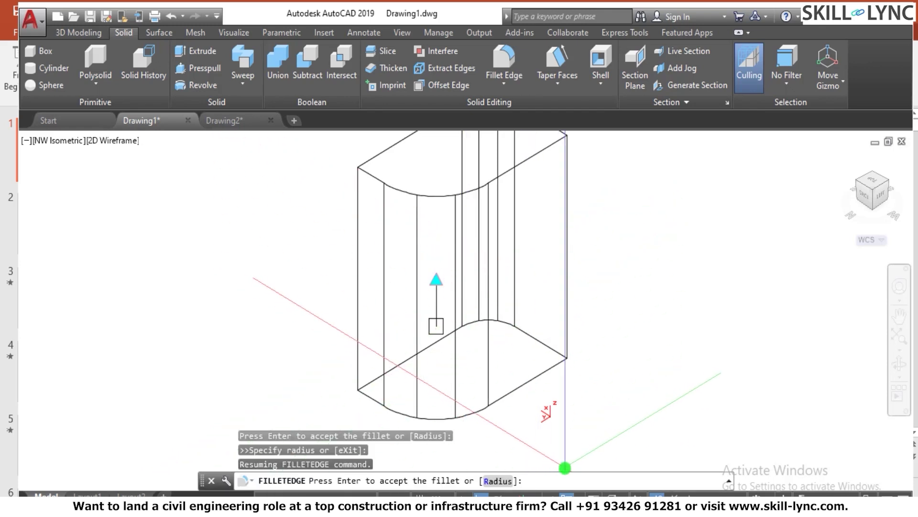
pyautogui.press('Return')
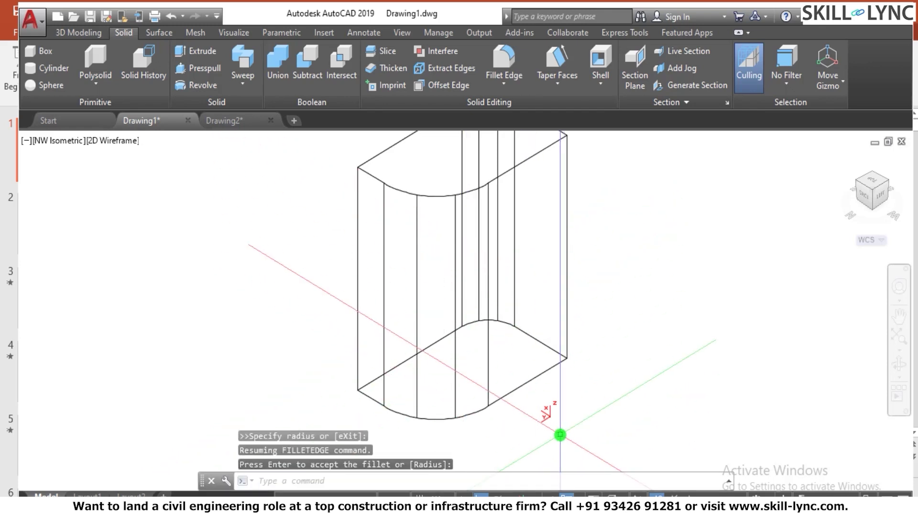
pyautogui.scroll(-3, 560, 434)
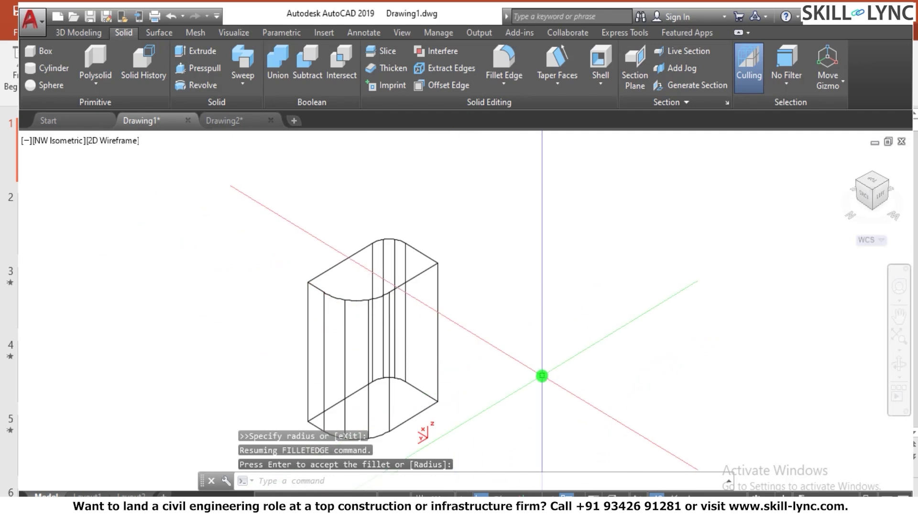
# Step: Undo twice with U to remove the view change and both fillets
pyautogui.write('u')
pyautogui.press('Return')
pyautogui.write('u')
pyautogui.press('Return')
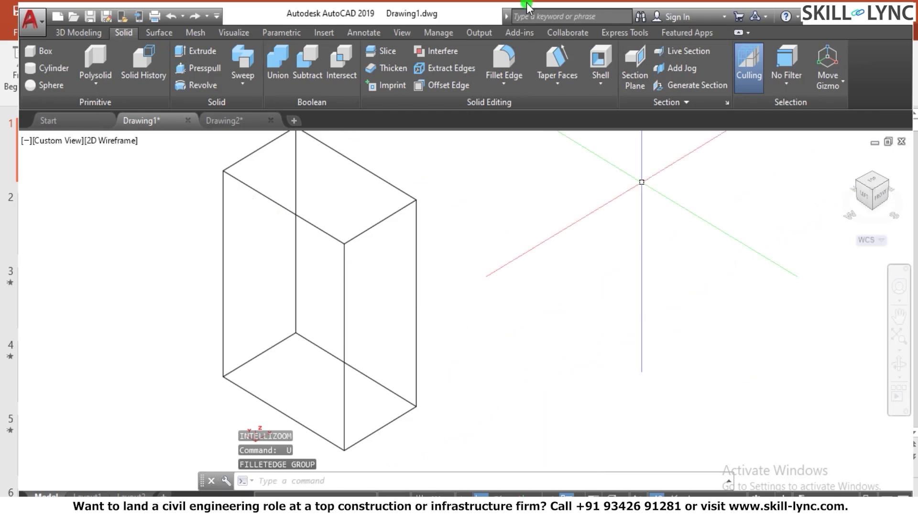
# Step: Start the FILLETEDGE command from the command line, correcting the misspelling
pyautogui.write('filled')
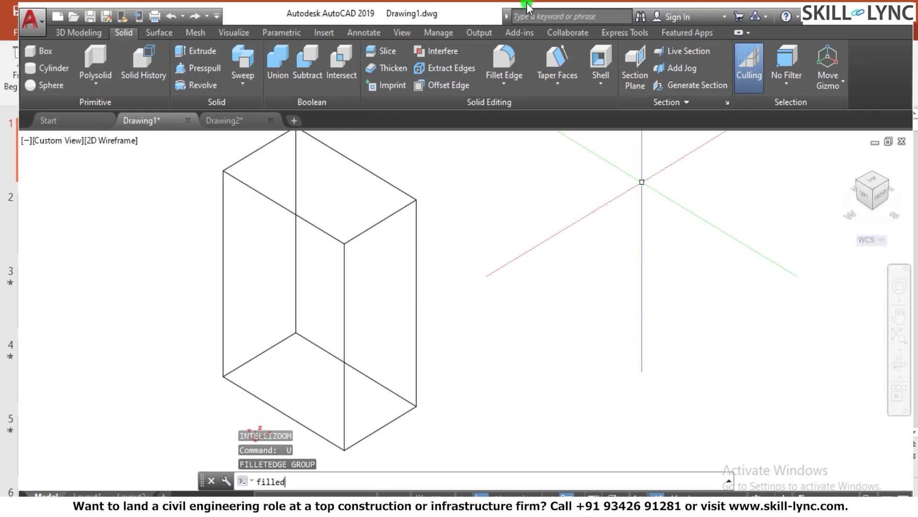
pyautogui.write('ge')
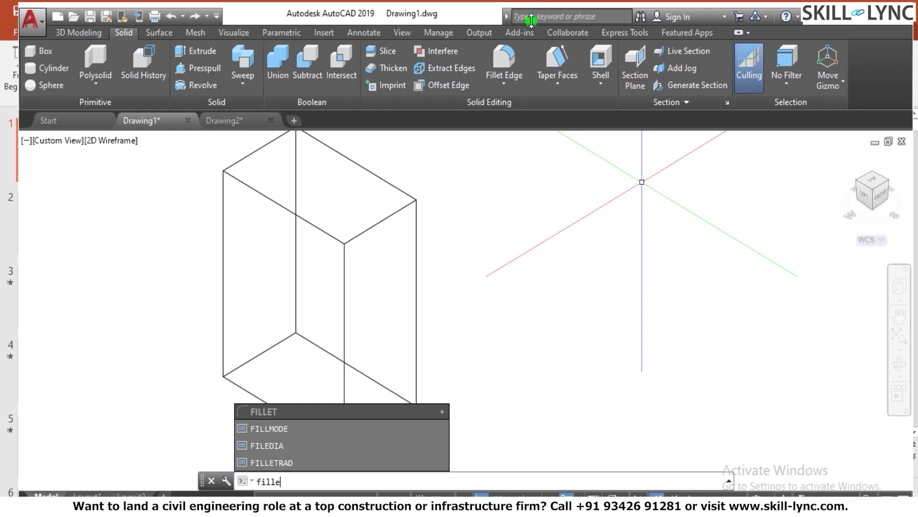
pyautogui.press('BackSpace')
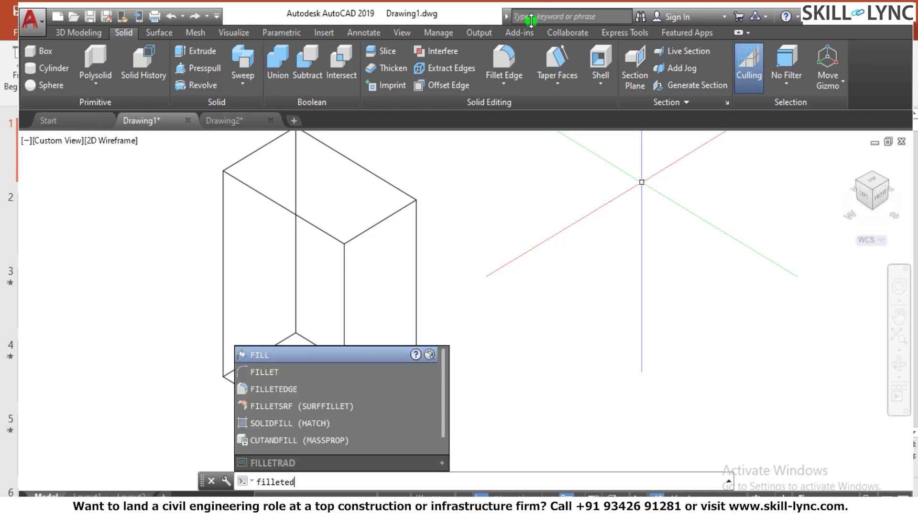
pyautogui.write('ge')
pyautogui.press('Return')
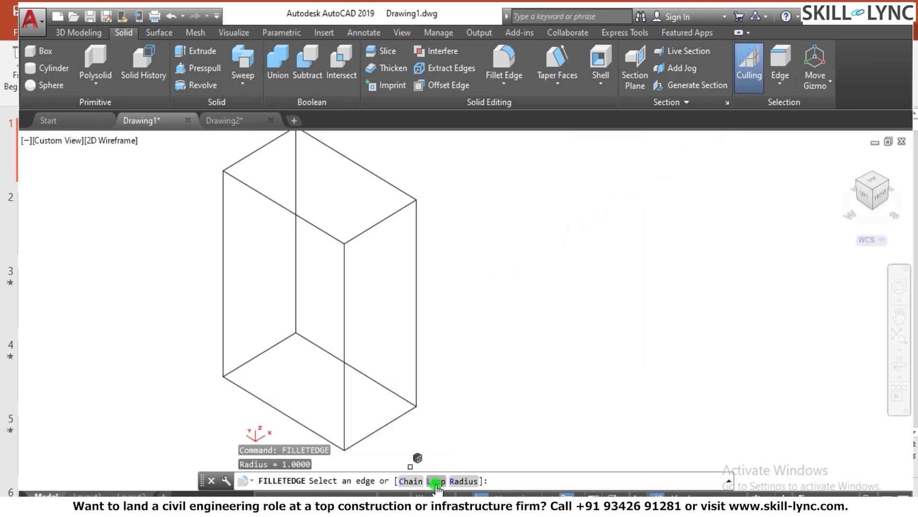
# Step: Chain-select the box's top-front edge and drag its fillet grip
pyautogui.click(411, 480)
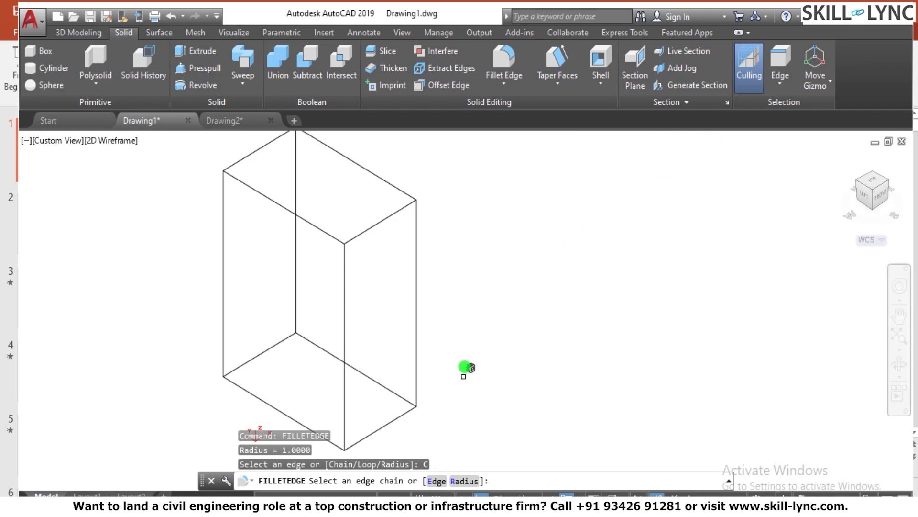
pyautogui.click(367, 230)
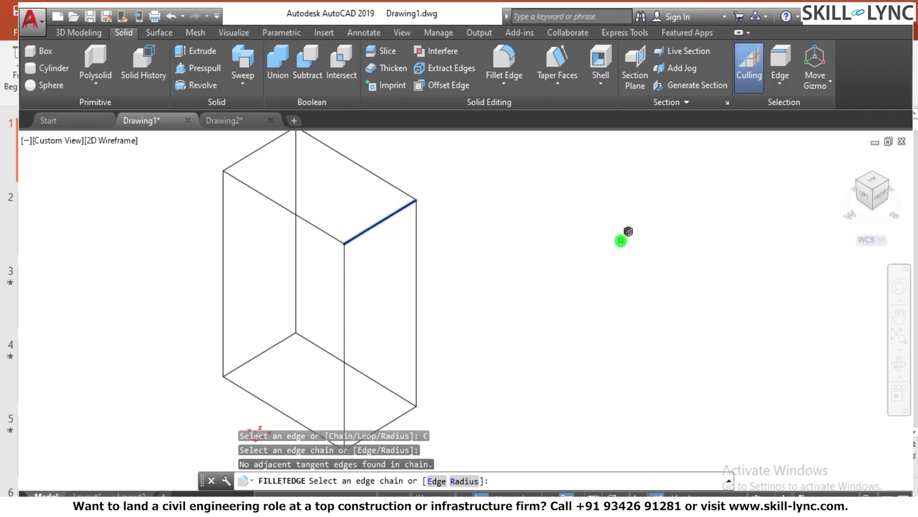
pyautogui.rightClick(621, 241)
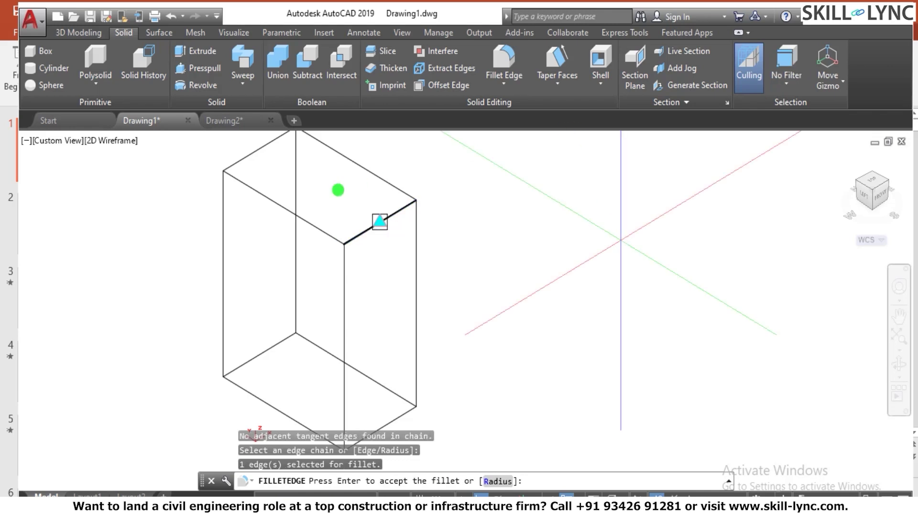
pyautogui.click(380, 221)
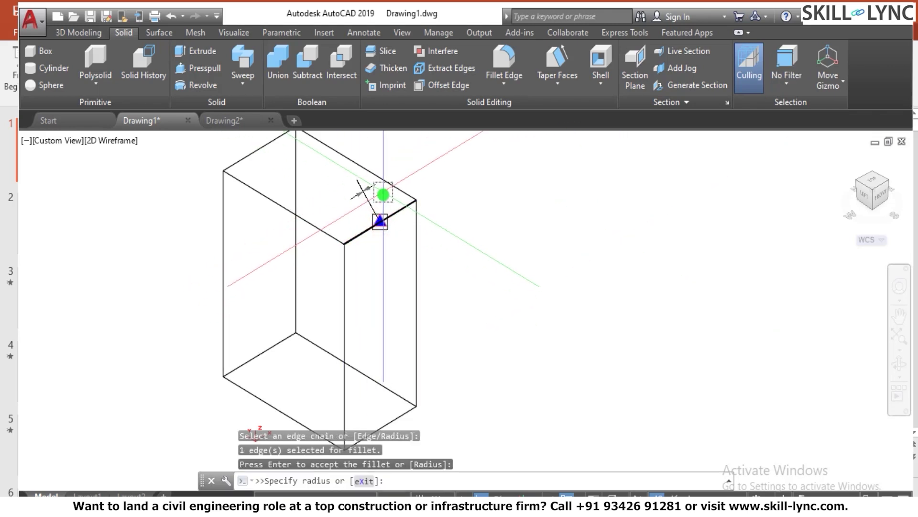
pyautogui.click(383, 209)
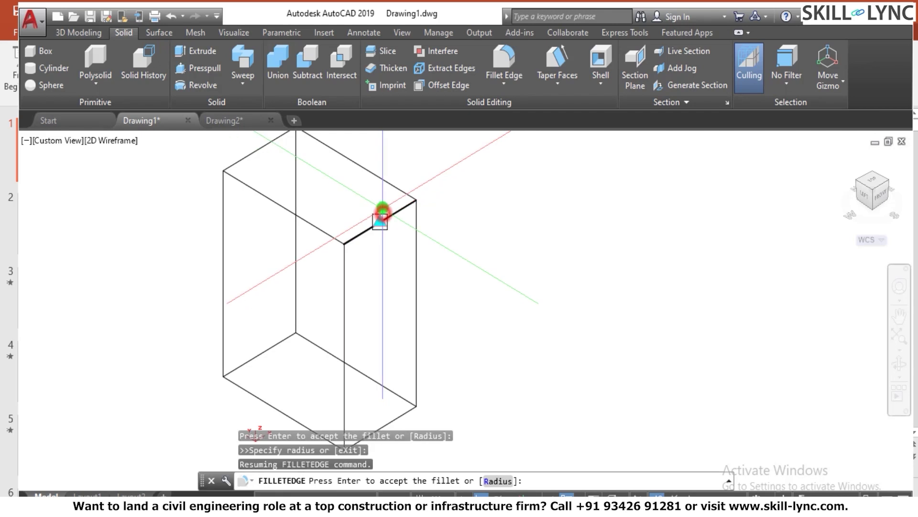
# Step: Preview a 100 fillet radius, then cancel the fillet and retype FILLETEDGE
pyautogui.click(380, 221)
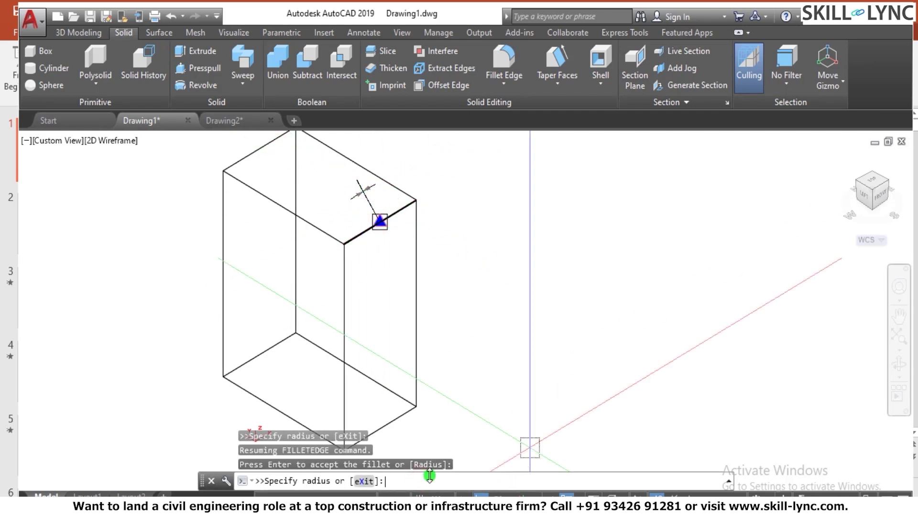
pyautogui.write('100')
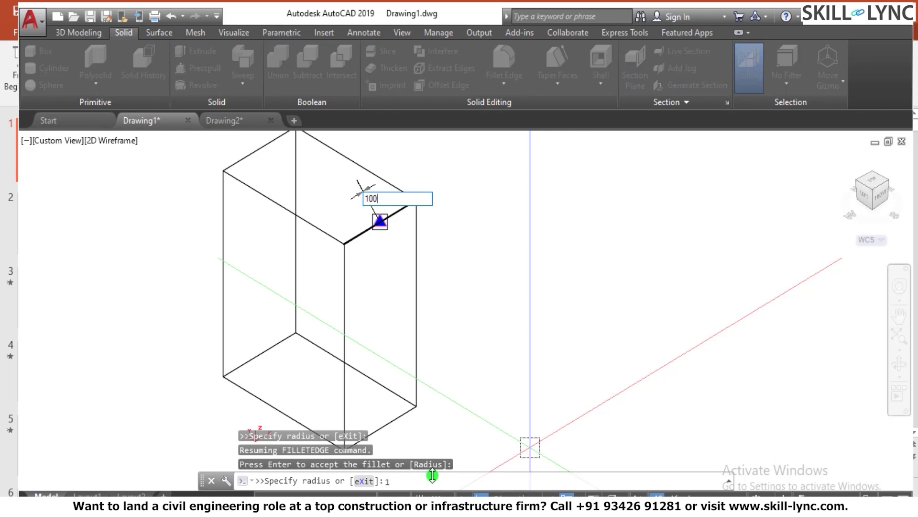
pyautogui.press('Return')
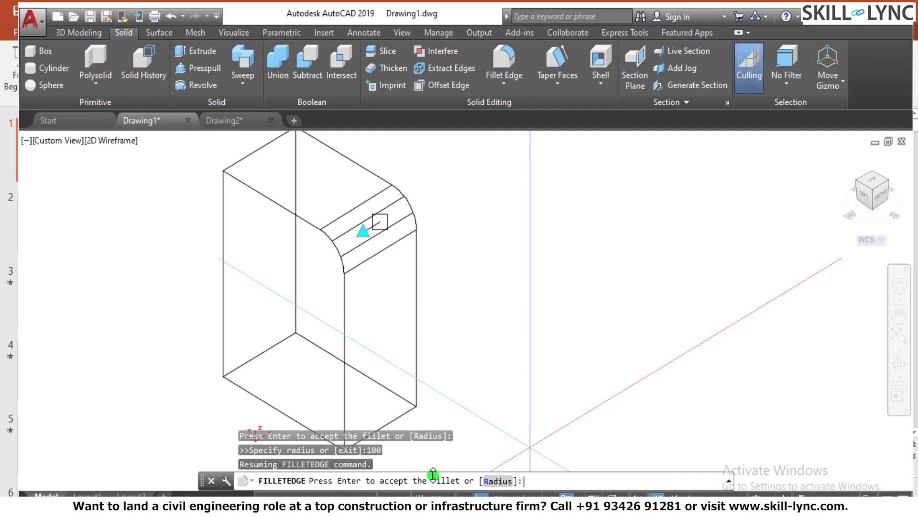
pyautogui.press('Return')
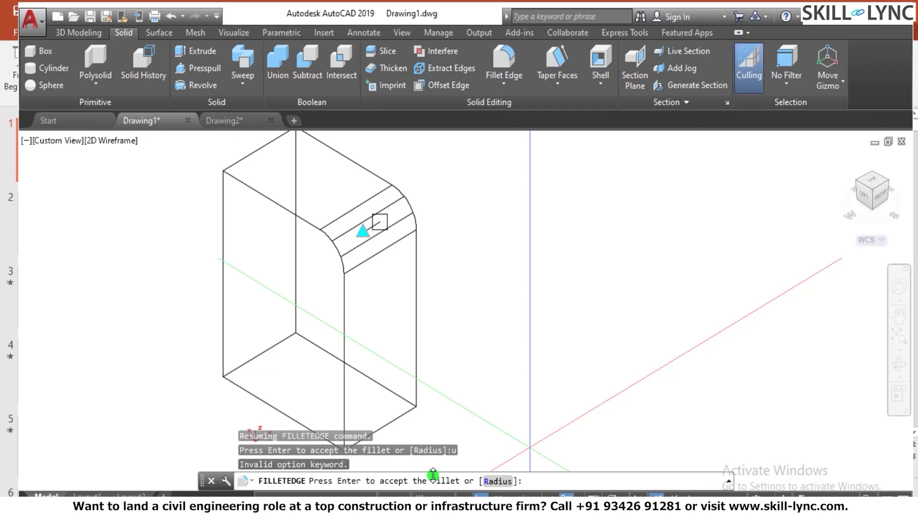
pyautogui.press('Escape')
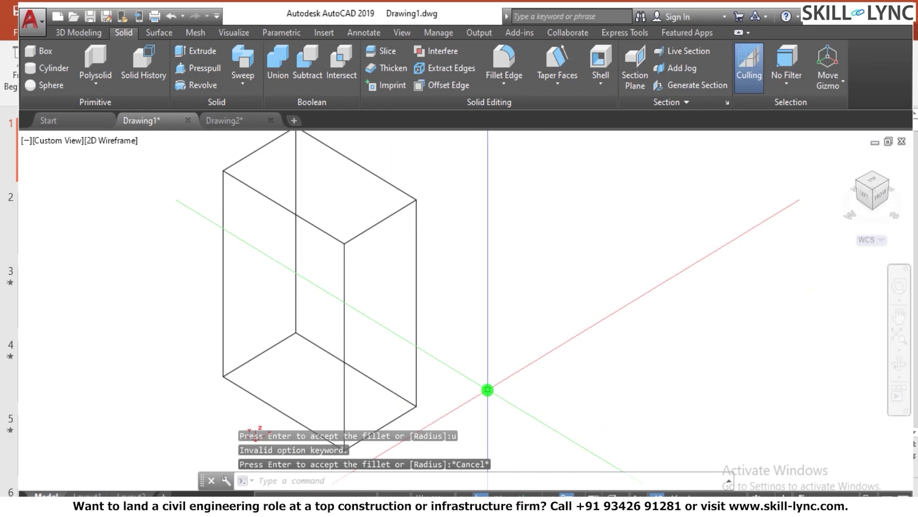
pyautogui.write('fillet')
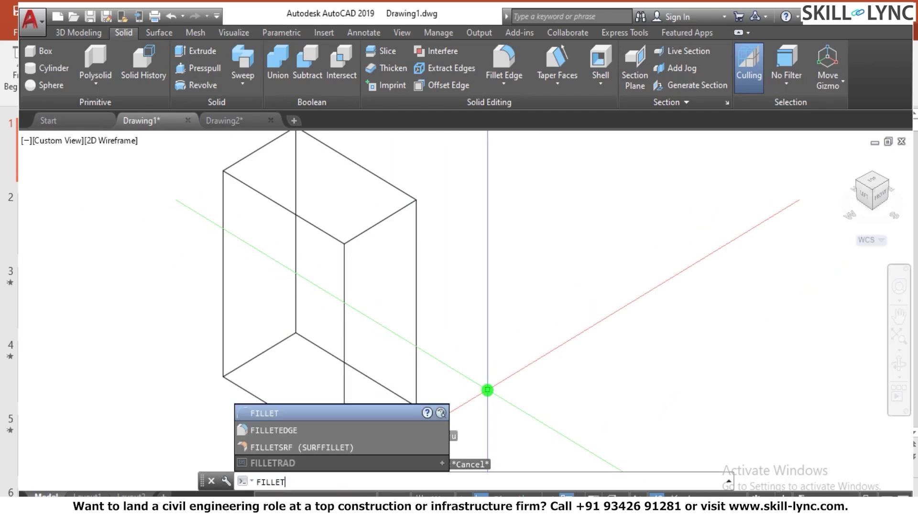
pyautogui.write('edge')
pyautogui.press('Return')
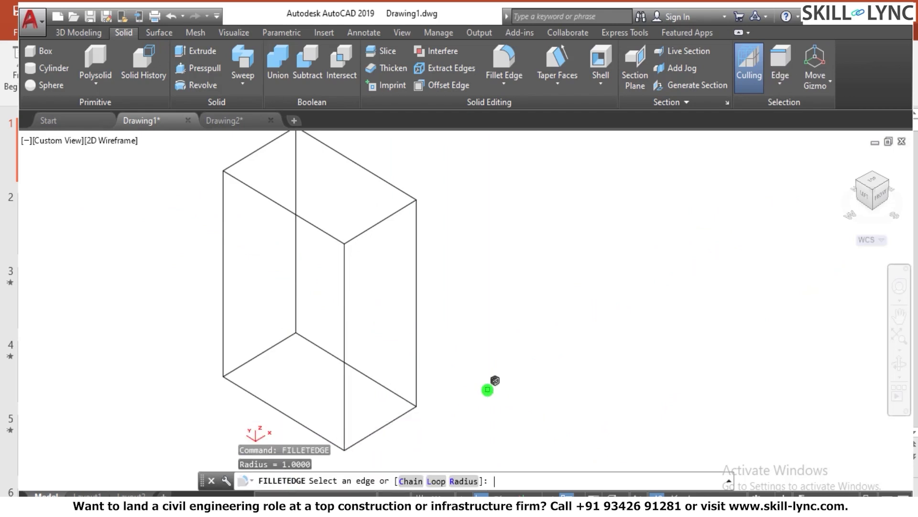
pyautogui.click(411, 480)
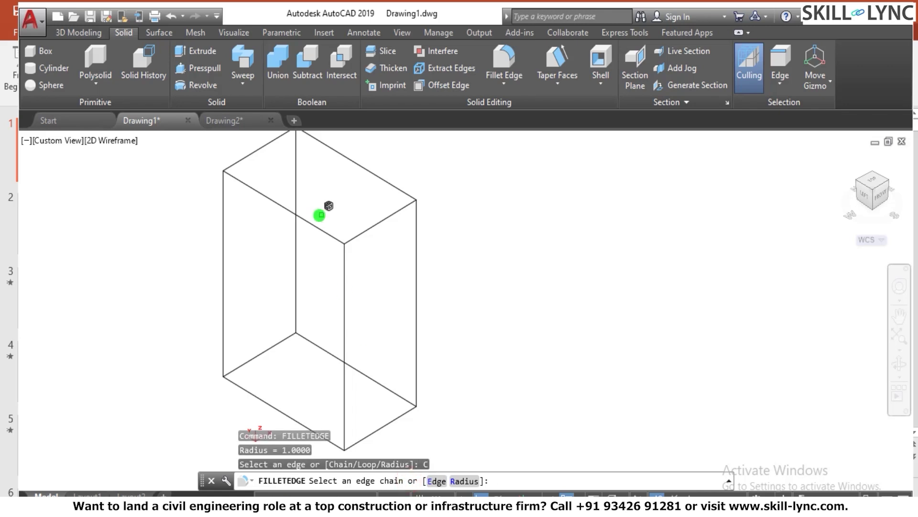
pyautogui.click(313, 224)
pyautogui.click(379, 221)
pyautogui.click(398, 190)
pyautogui.click(281, 138)
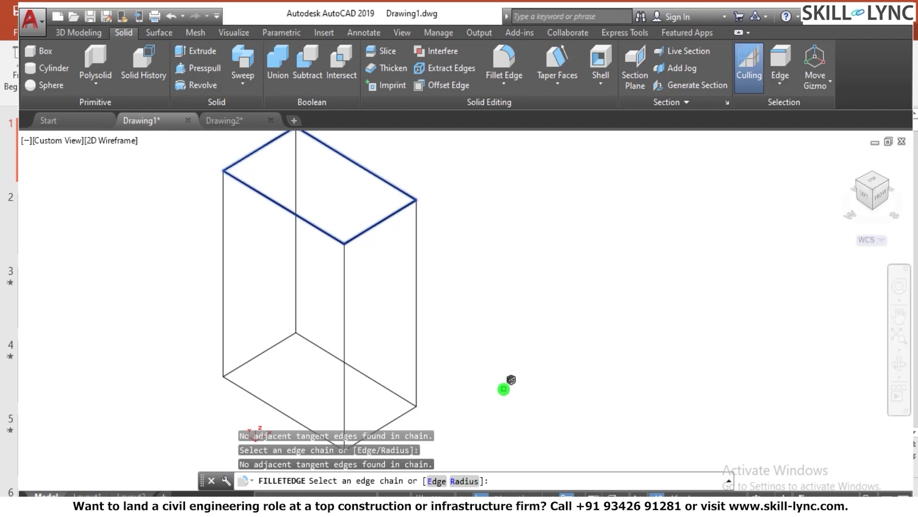
pyautogui.press('Return')
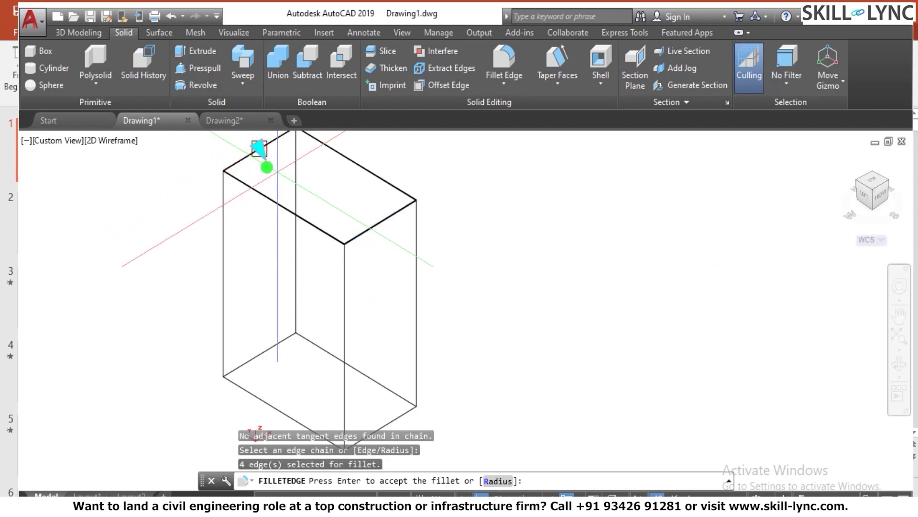
pyautogui.click(261, 154)
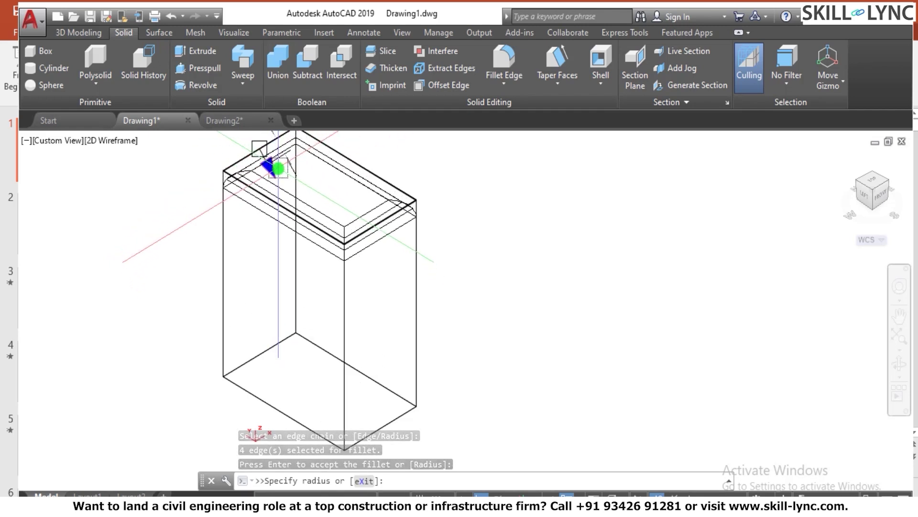
pyautogui.scroll(-5, 277, 162)
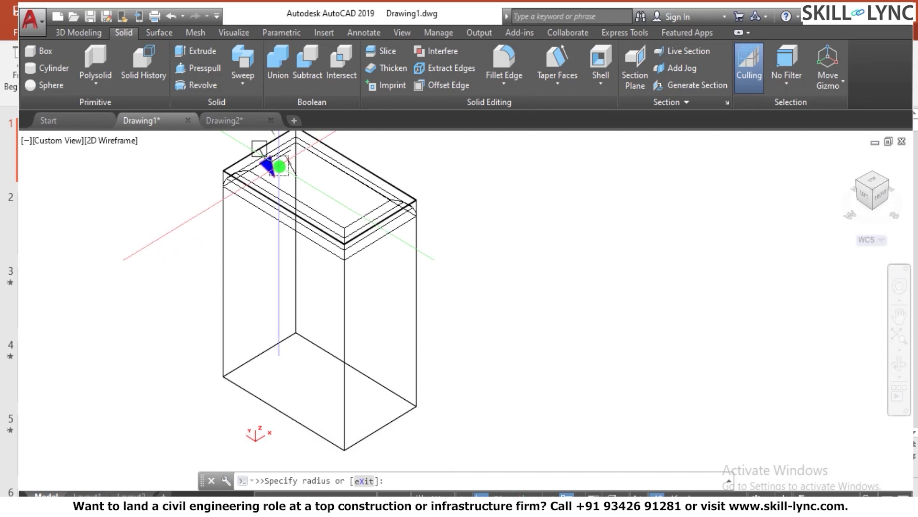
pyautogui.click(277, 161)
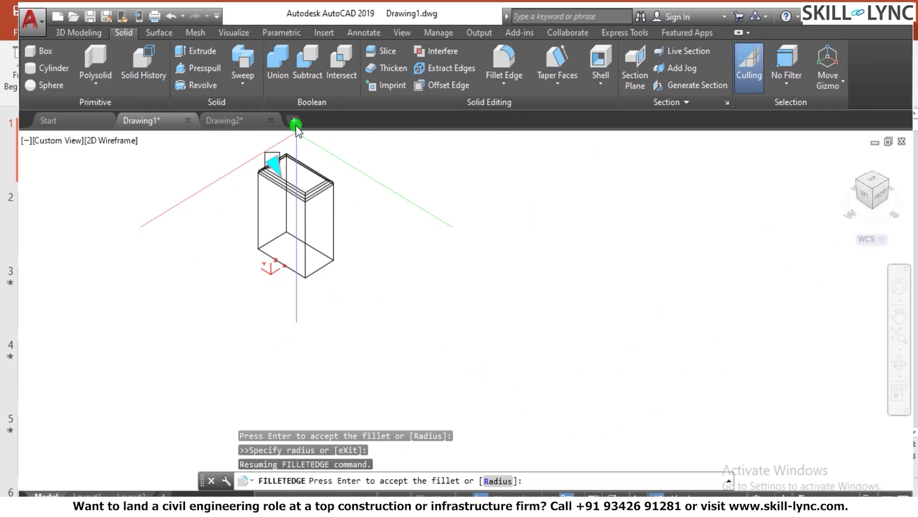
pyautogui.scroll(4, 296, 138)
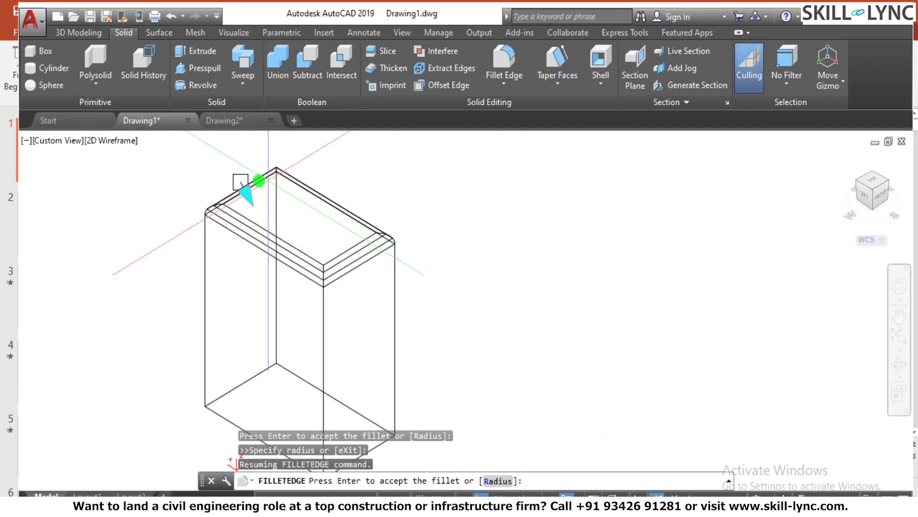
pyautogui.middleClick(242, 180)
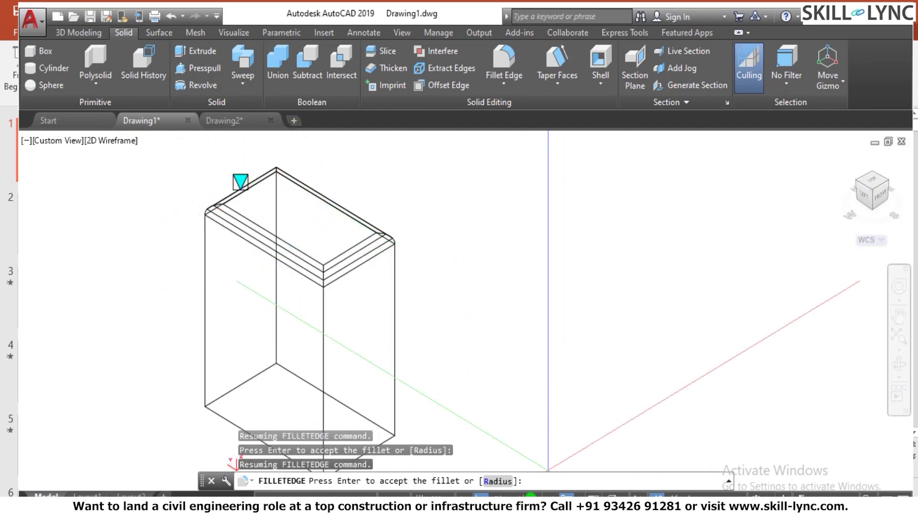
pyautogui.write('R')
pyautogui.press('Return')
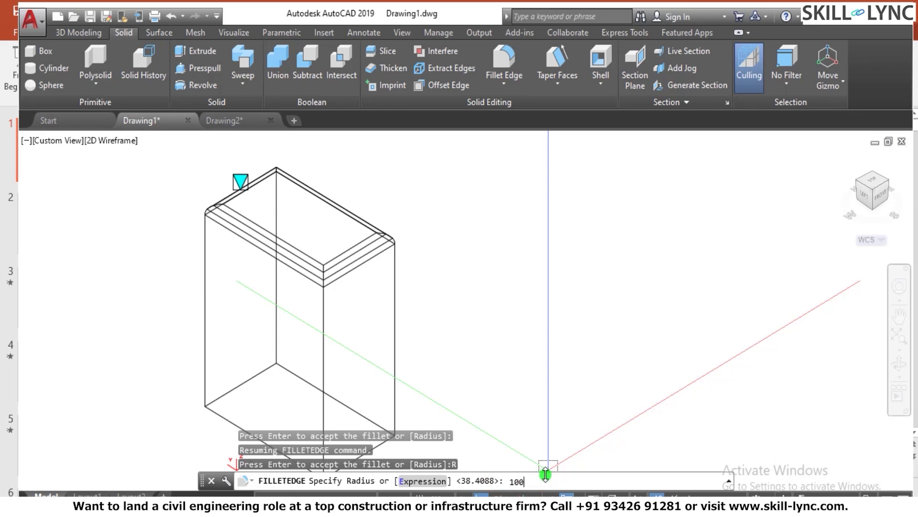
pyautogui.write('100')
pyautogui.press('Return')
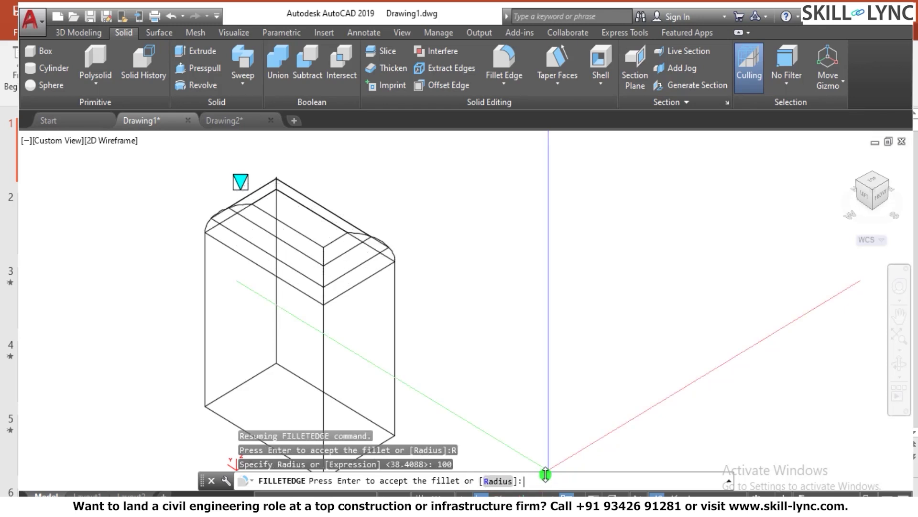
pyautogui.press('Return')
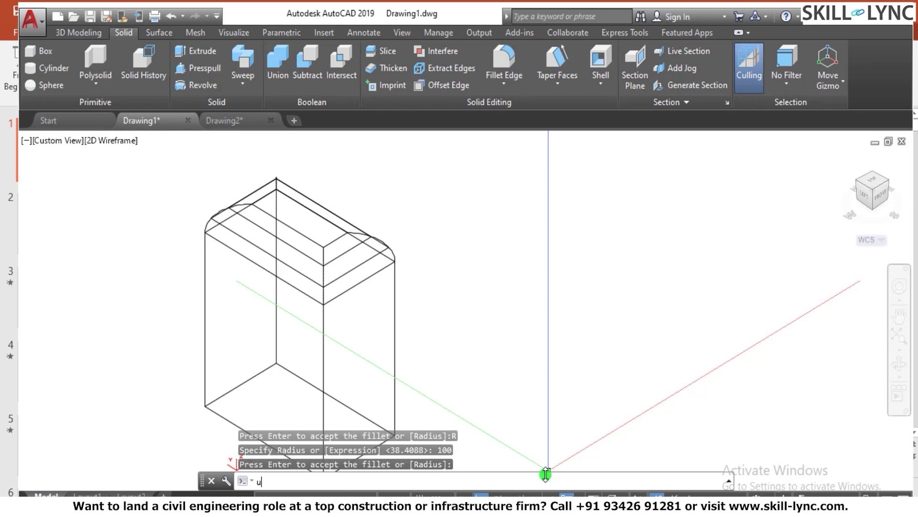
pyautogui.press('Return')
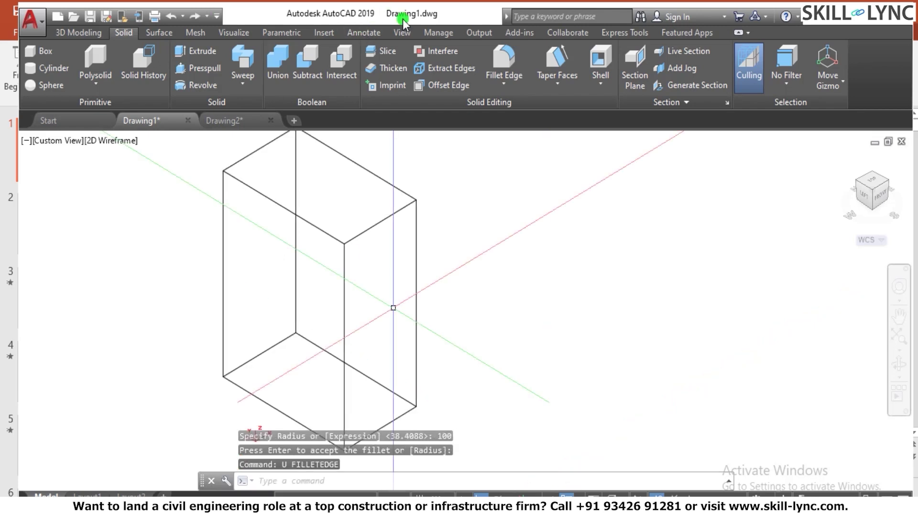
# Step: Start Chamfer Edge on the top-front, top-right and front vertical edges
pyautogui.click(501, 88)
pyautogui.click(498, 138)
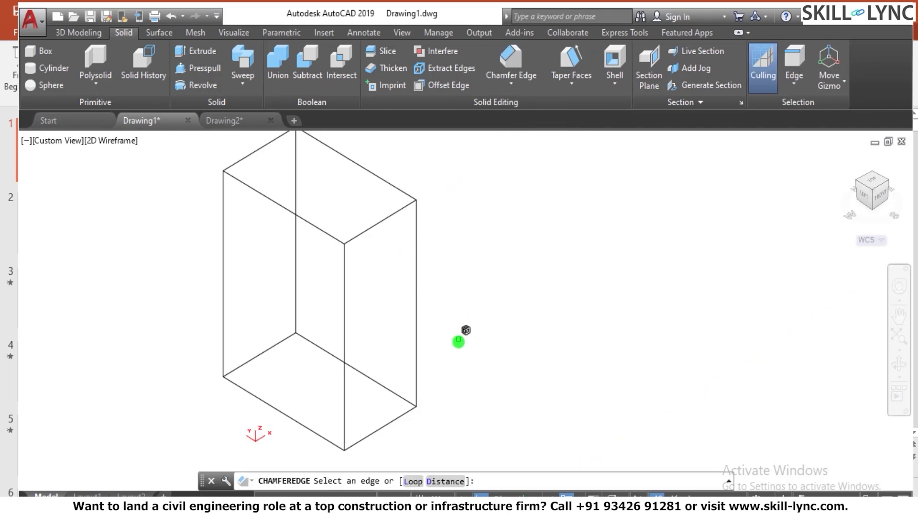
pyautogui.click(385, 220)
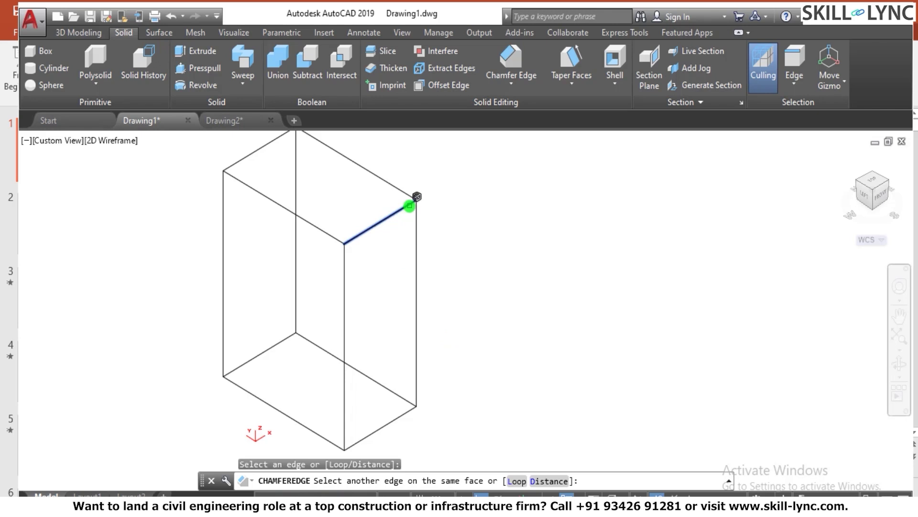
pyautogui.click(401, 193)
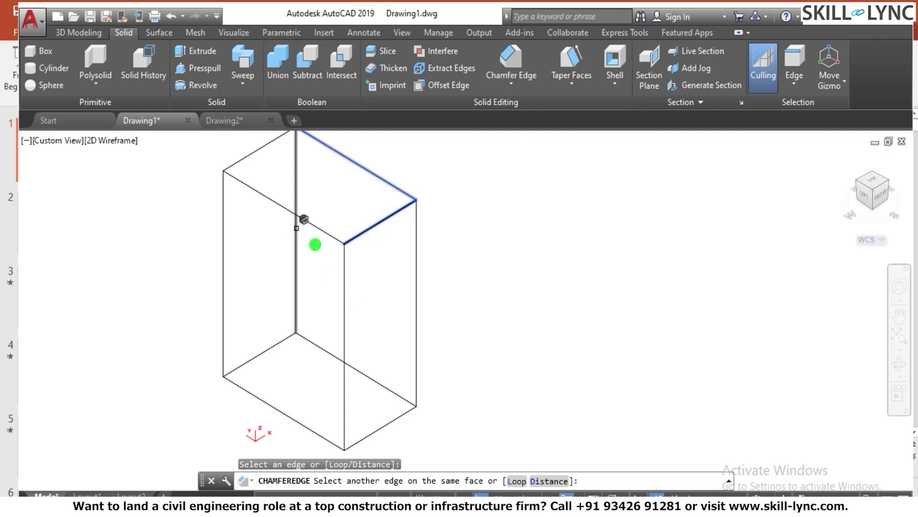
pyautogui.click(344, 287)
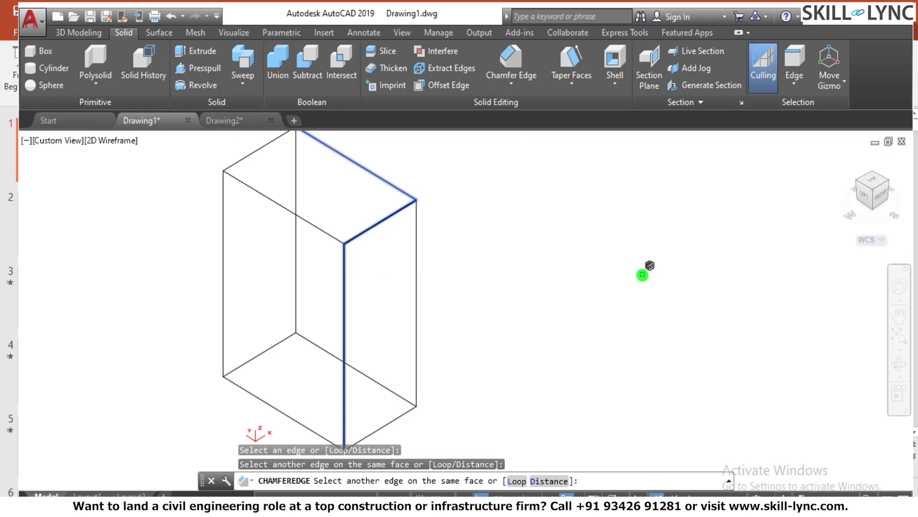
pyautogui.press('Return')
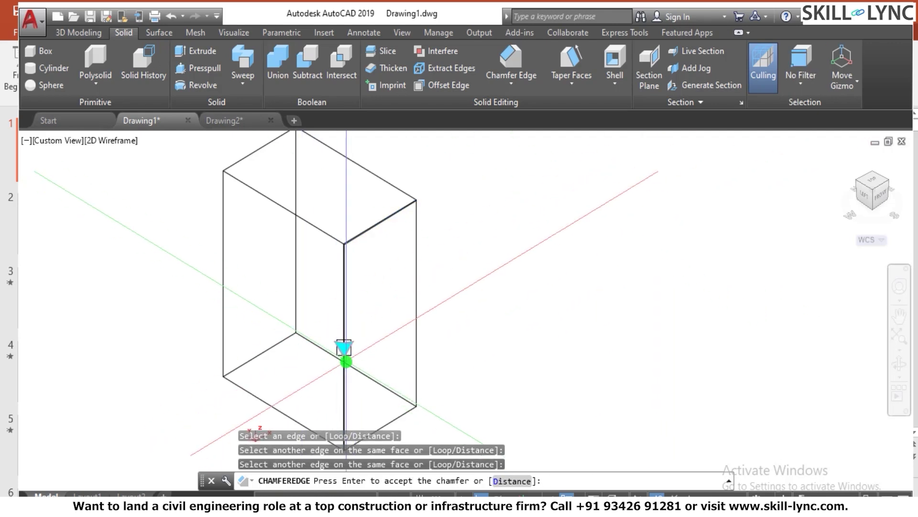
# Step: Drag the chamfer distance grip, then undo and cancel the pending chamfer
pyautogui.click(345, 347)
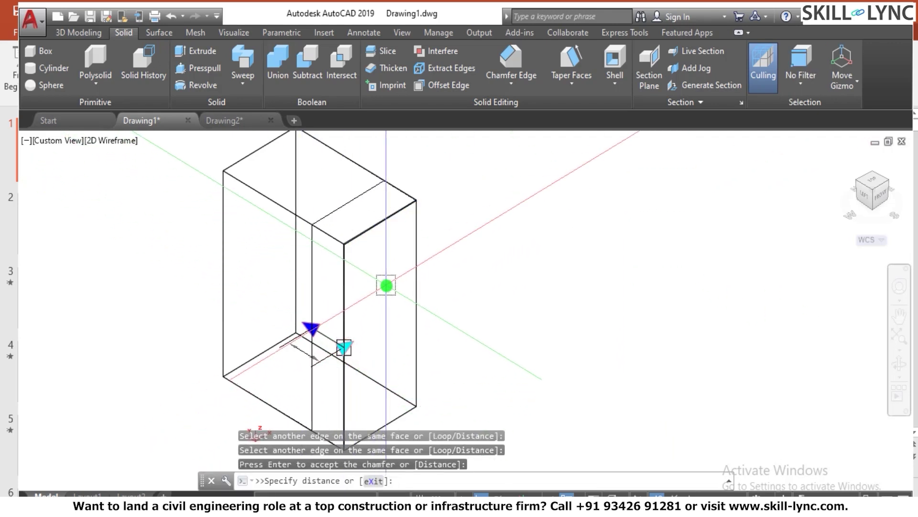
pyautogui.click(389, 289)
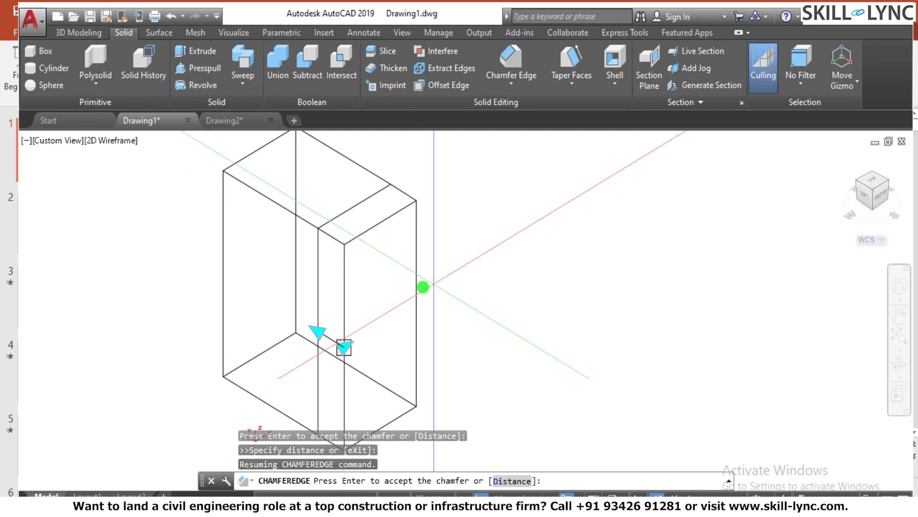
pyautogui.write('u')
pyautogui.press('Return')
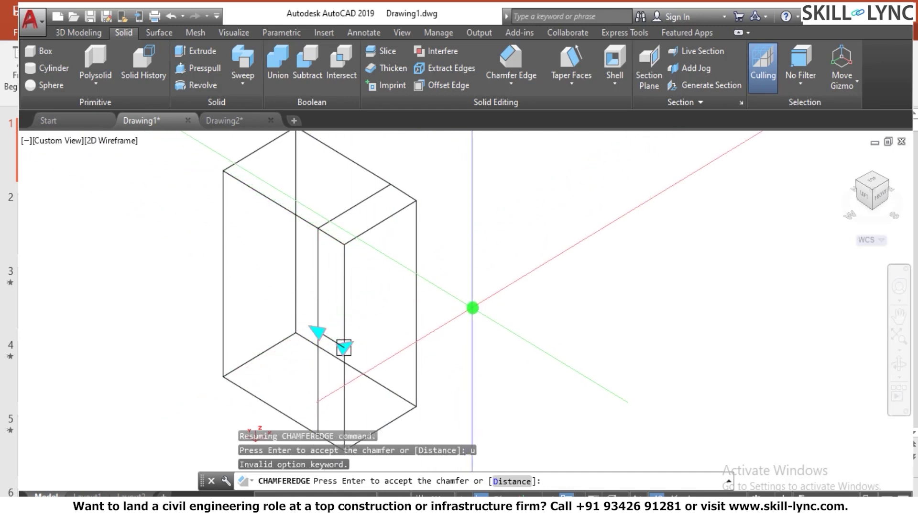
pyautogui.press('Escape')
pyautogui.press('Escape')
pyautogui.press('Escape')
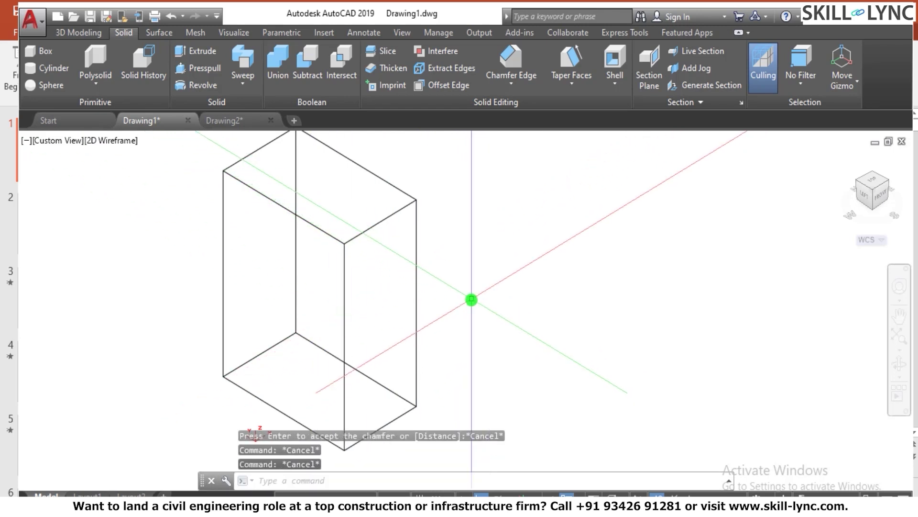
# Step: Start Chamfer Edge with distances of 50 and 100
pyautogui.click(526, 81)
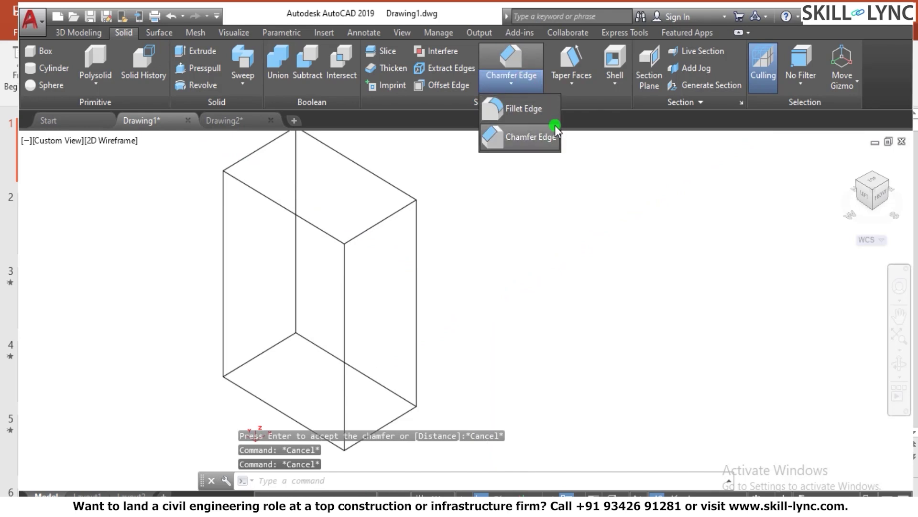
pyautogui.click(527, 138)
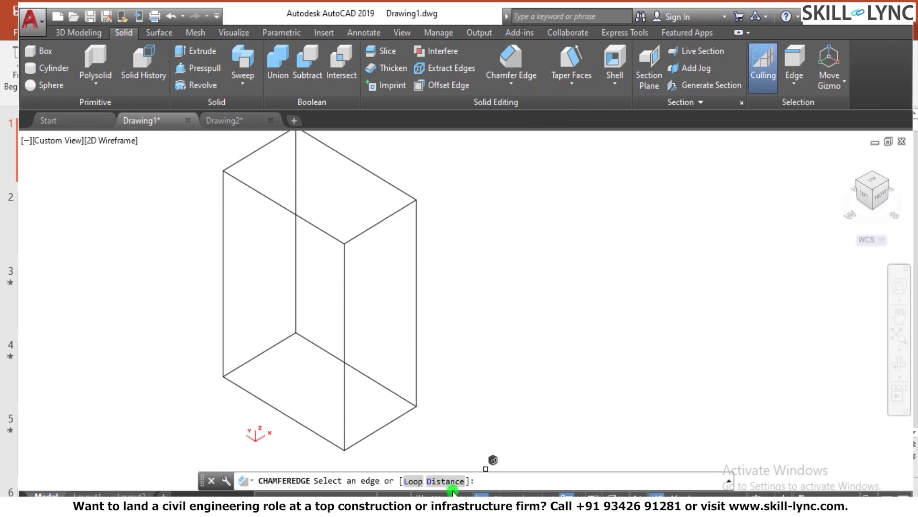
pyautogui.click(442, 481)
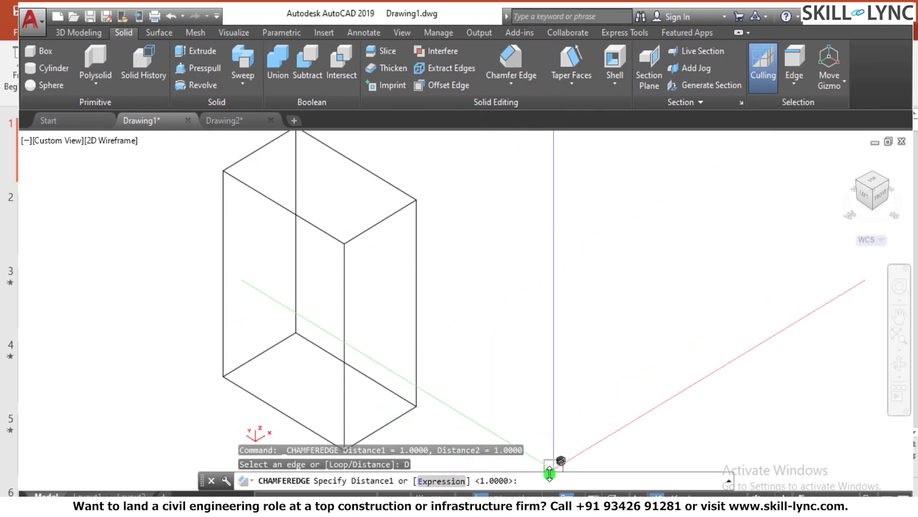
pyautogui.write('50')
pyautogui.press('Return')
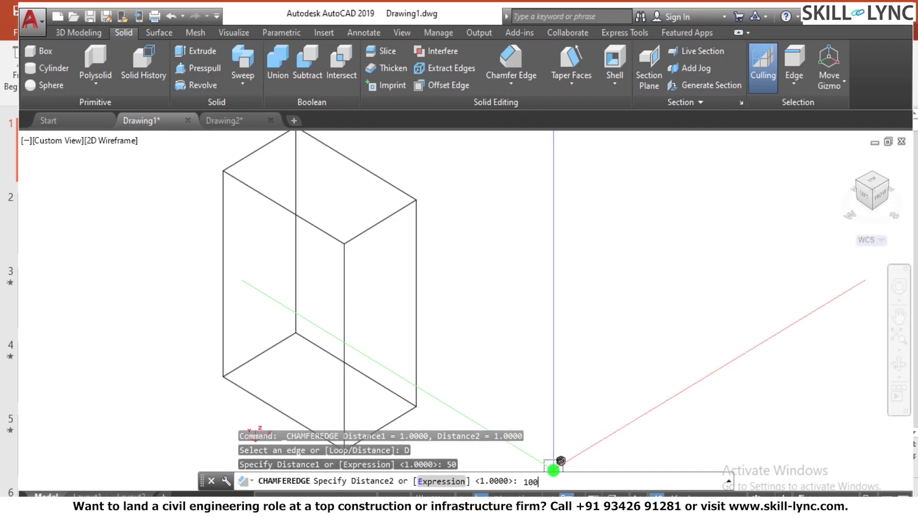
pyautogui.press('Return')
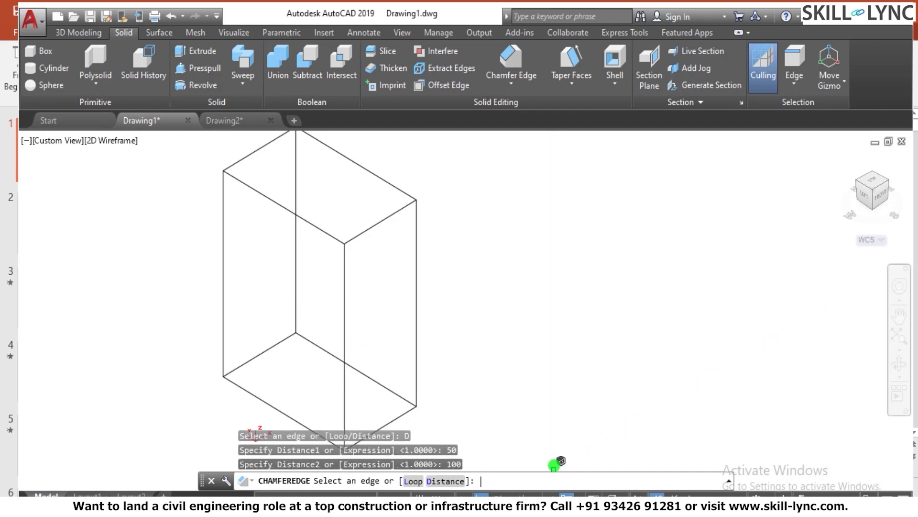
# Step: Pick the box's four top edges for the chamfer
pyautogui.click(362, 232)
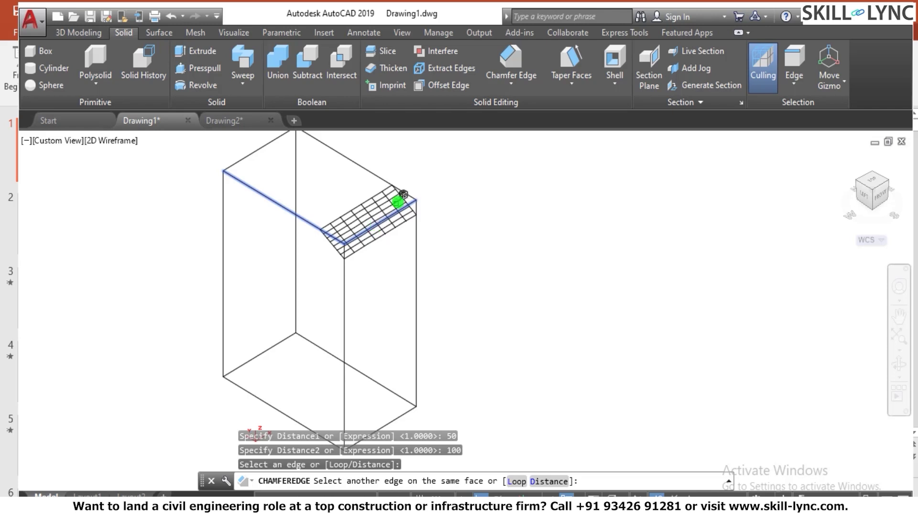
pyautogui.scroll(2, 403, 194)
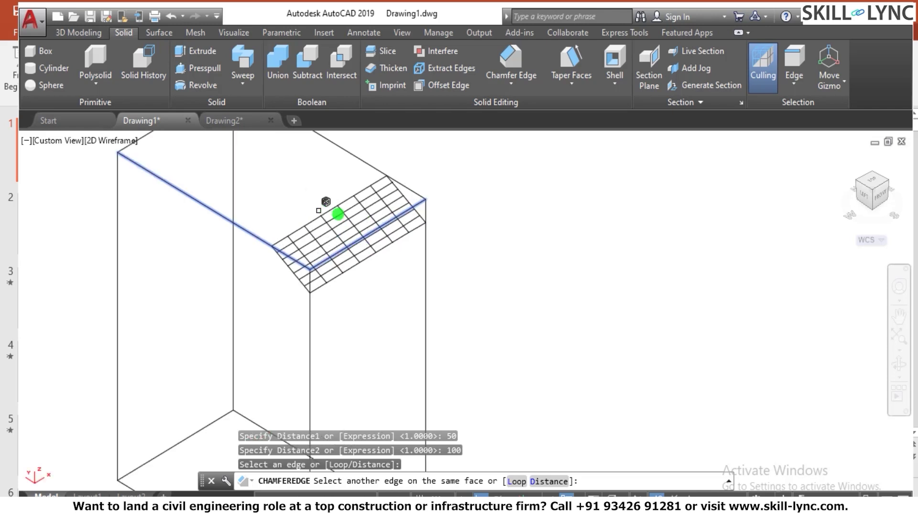
pyautogui.scroll(2, 365, 207)
pyautogui.scroll(-3, 365, 206)
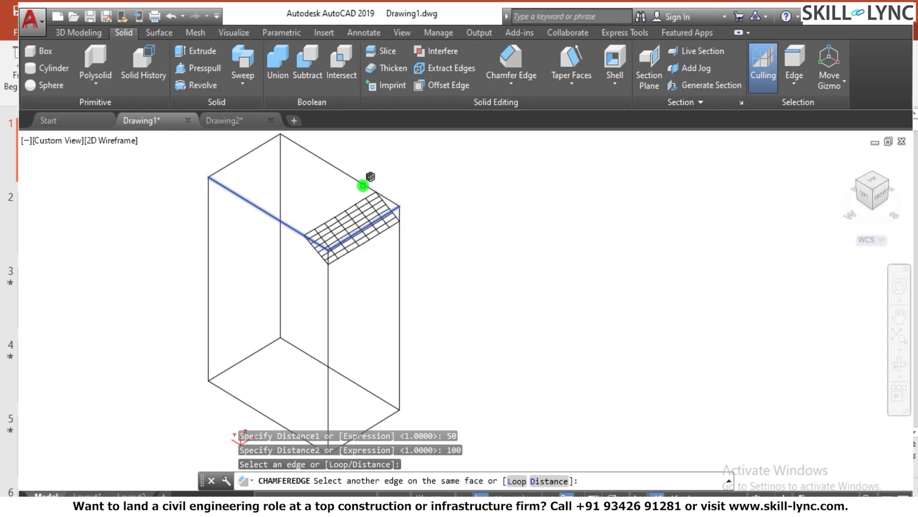
pyautogui.click(363, 185)
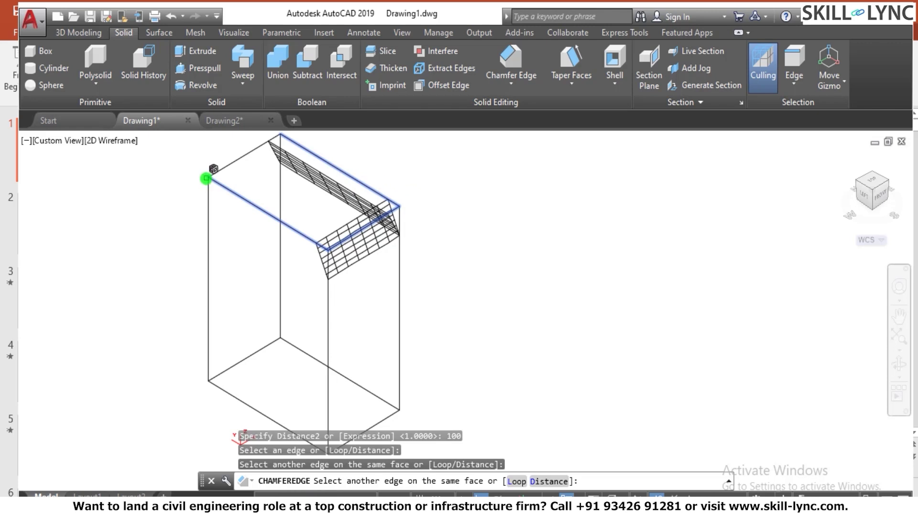
pyautogui.click(233, 162)
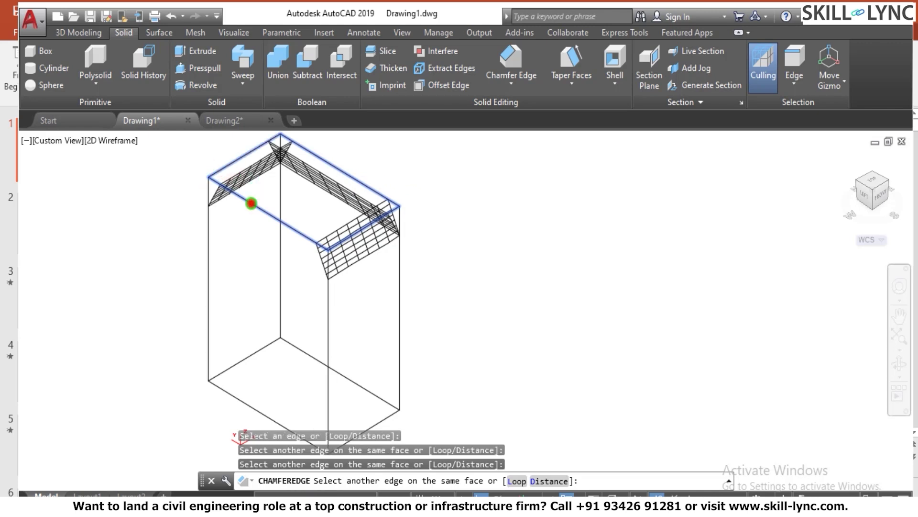
pyautogui.click(251, 204)
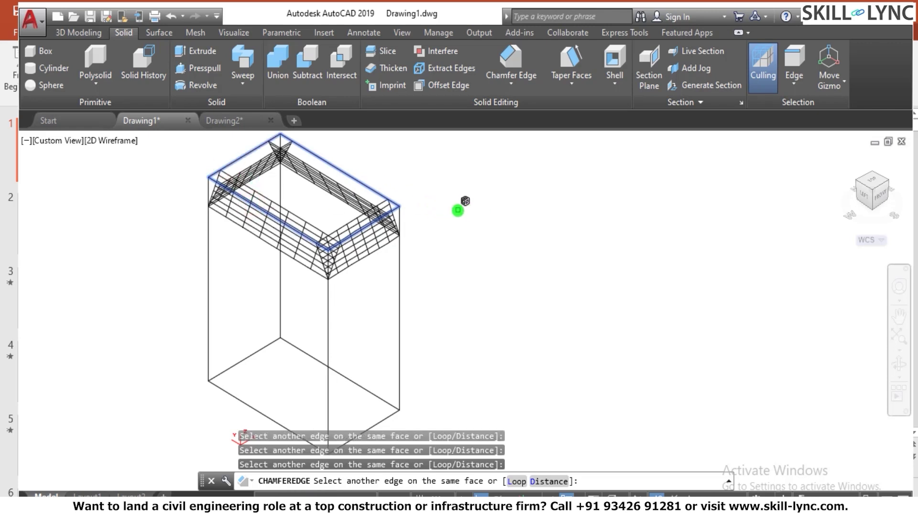
pyautogui.press('Return')
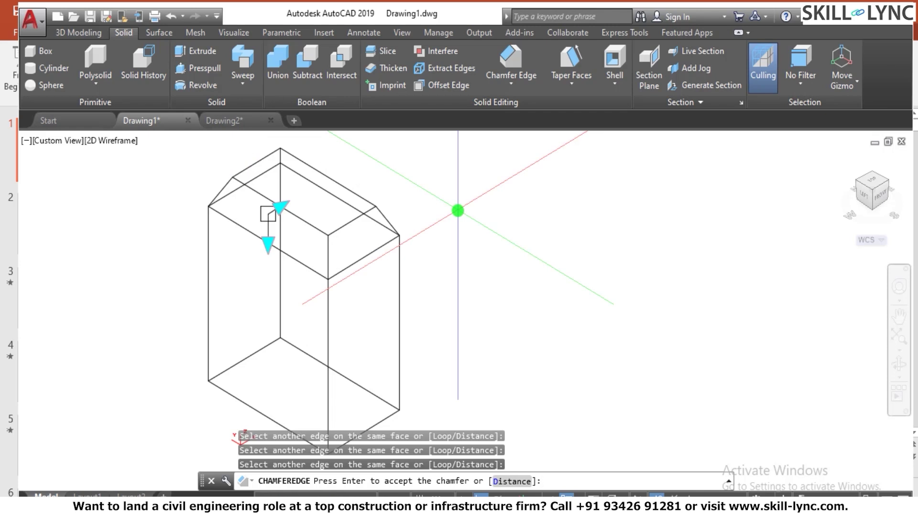
# Step: Accept the chamfer on the top edges and end the repeated command
pyautogui.write('a')
pyautogui.press('Return')
pyautogui.press('Return')
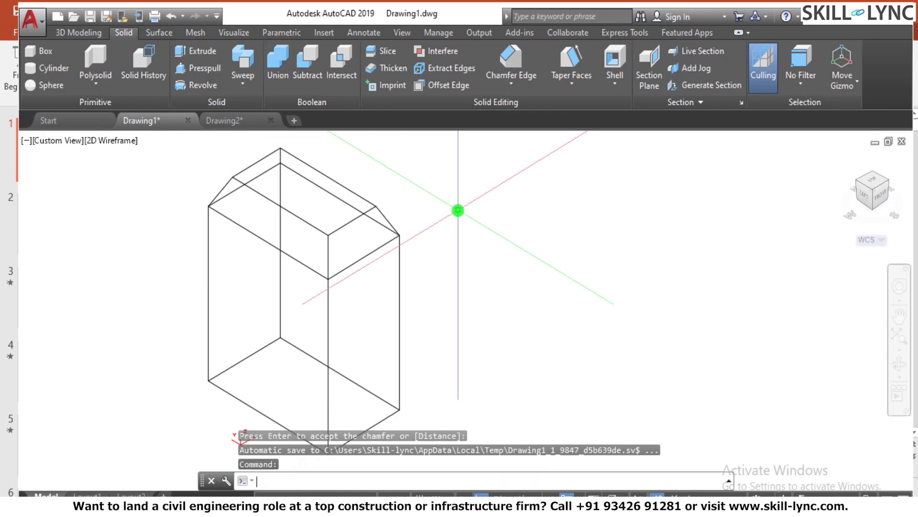
pyautogui.press('Return')
pyautogui.press('Return')
pyautogui.press('Escape')
# Step: Undo the top chamfer and restart Chamfer Edge with distances 100 and 50
pyautogui.press('Escape')
pyautogui.write('u')
pyautogui.press('Return')
pyautogui.press('Escape')
pyautogui.press('Escape')
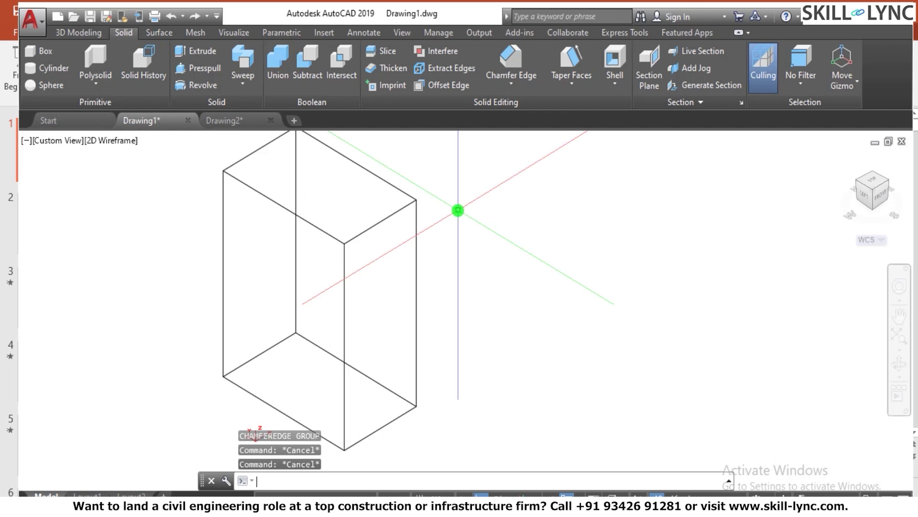
pyautogui.click(513, 80)
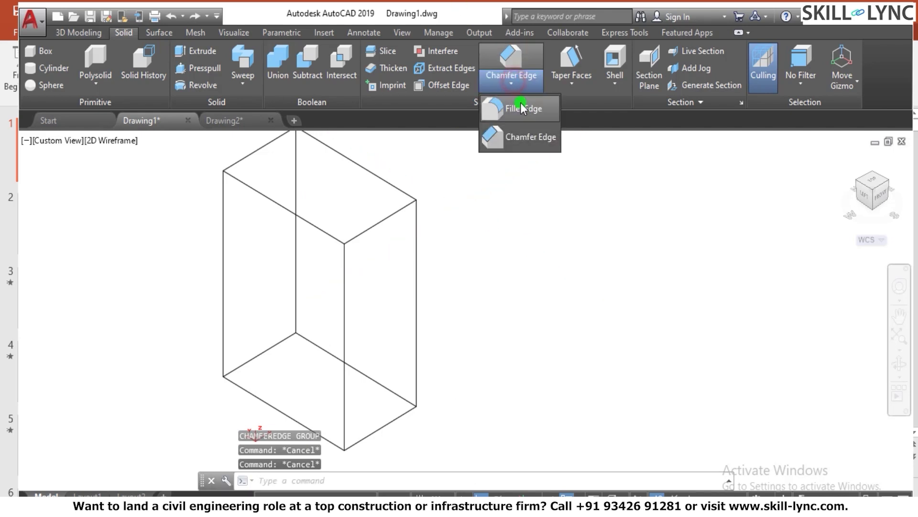
pyautogui.click(521, 134)
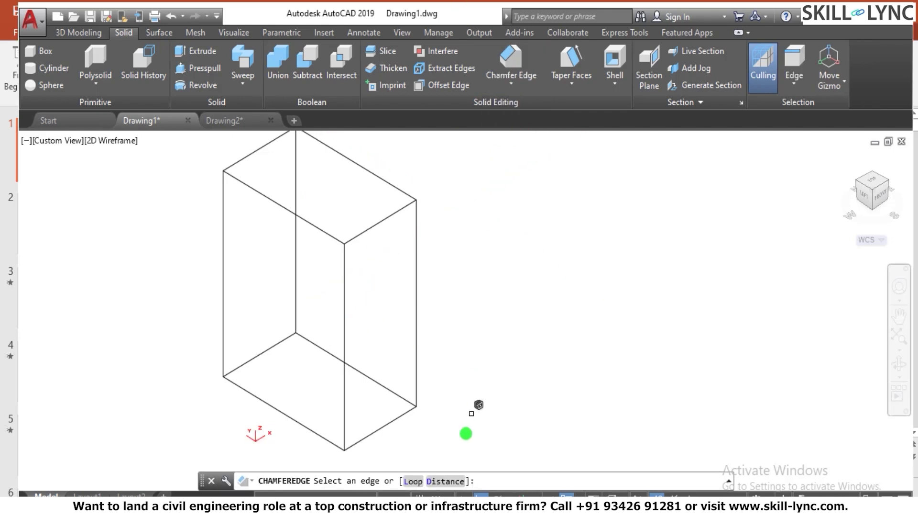
pyautogui.click(445, 481)
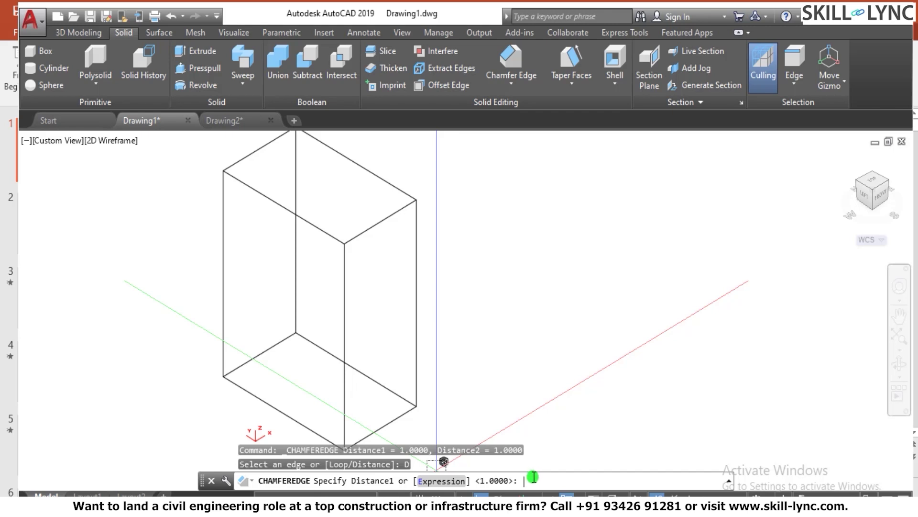
pyautogui.write('1000')
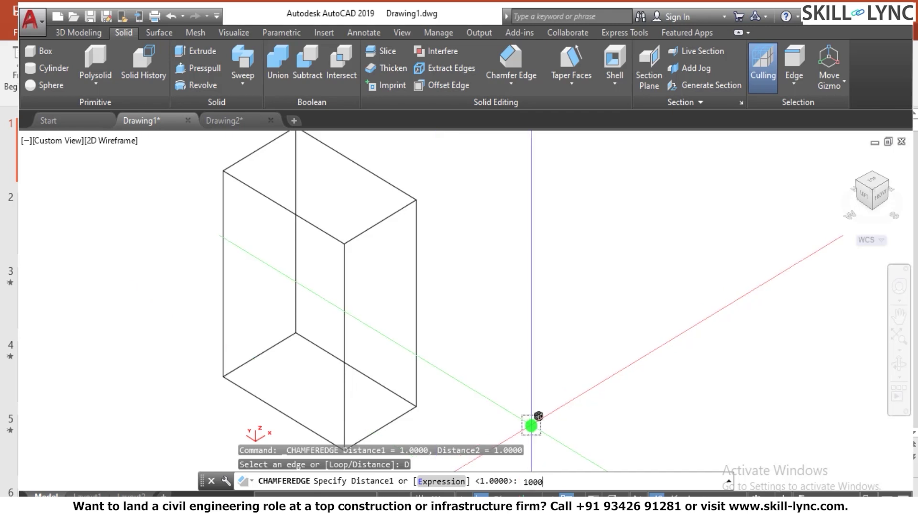
pyautogui.press('Return')
pyautogui.write('5')
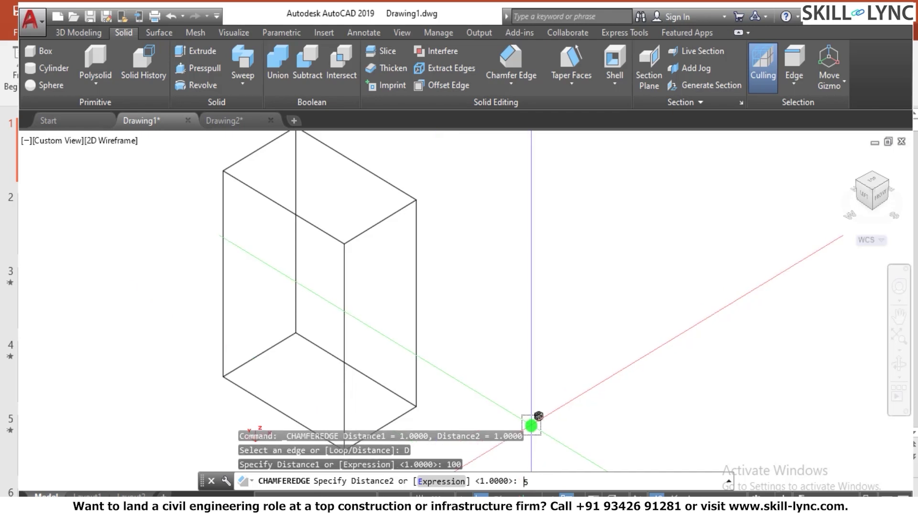
pyautogui.write('0')
pyautogui.press('Return')
# Step: Pick the front vertical edge and a second edge on the same face
pyautogui.scroll(-2, 349, 301)
pyautogui.scroll(4, 349, 325)
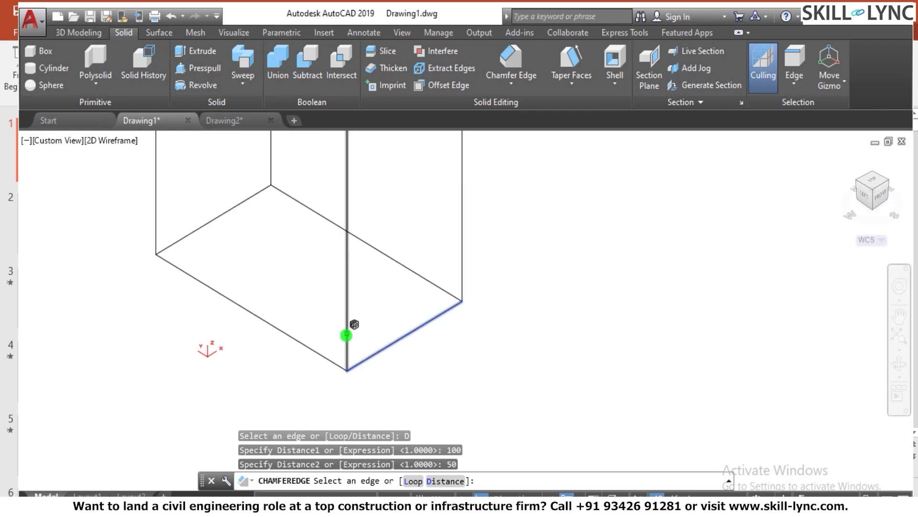
pyautogui.click(351, 321)
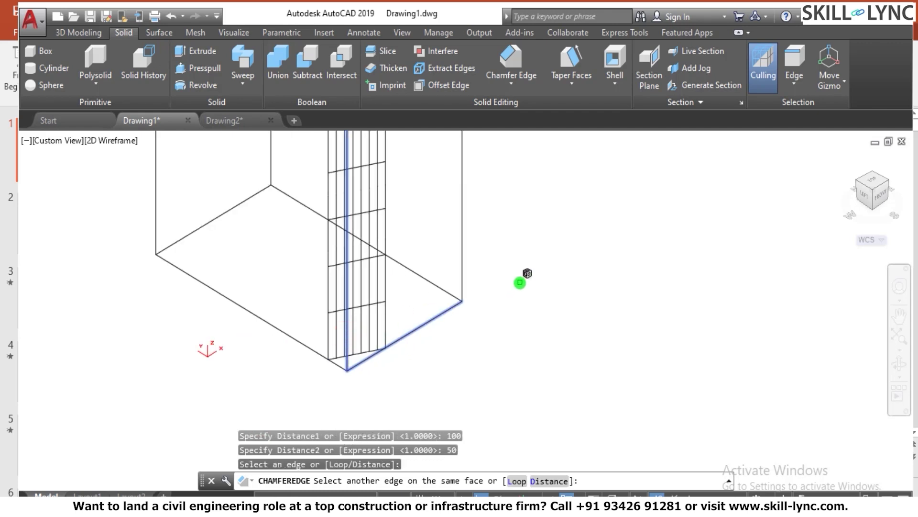
pyautogui.scroll(-3, 520, 281)
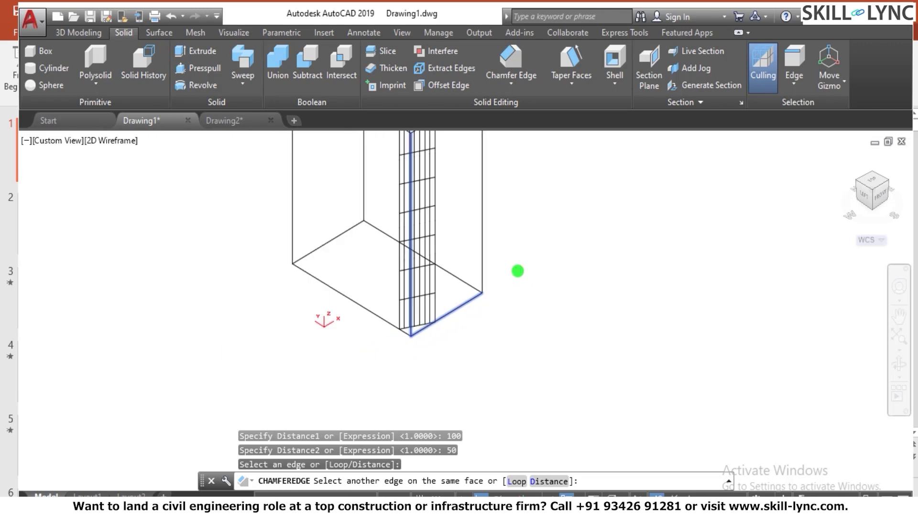
pyautogui.scroll(-1, 518, 264)
pyautogui.scroll(3, 498, 211)
pyautogui.scroll(-3, 504, 221)
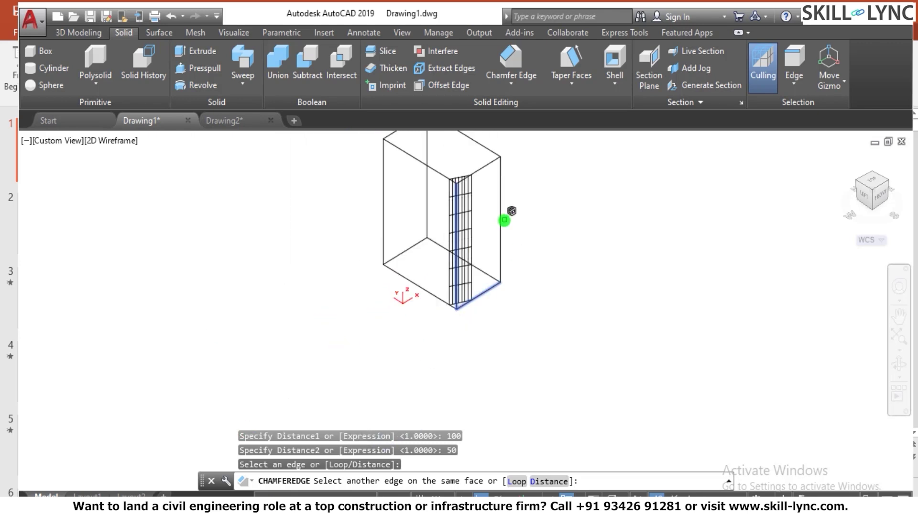
pyautogui.scroll(2, 505, 182)
pyautogui.click(503, 187)
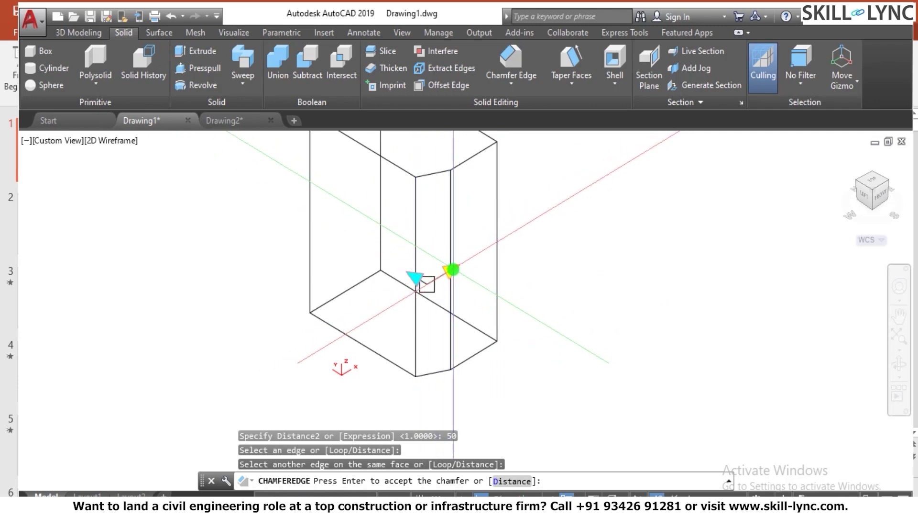
# Step: Drag the chamfer distance grips to resize both sides of the bevel
pyautogui.click(453, 269)
pyautogui.click(428, 270)
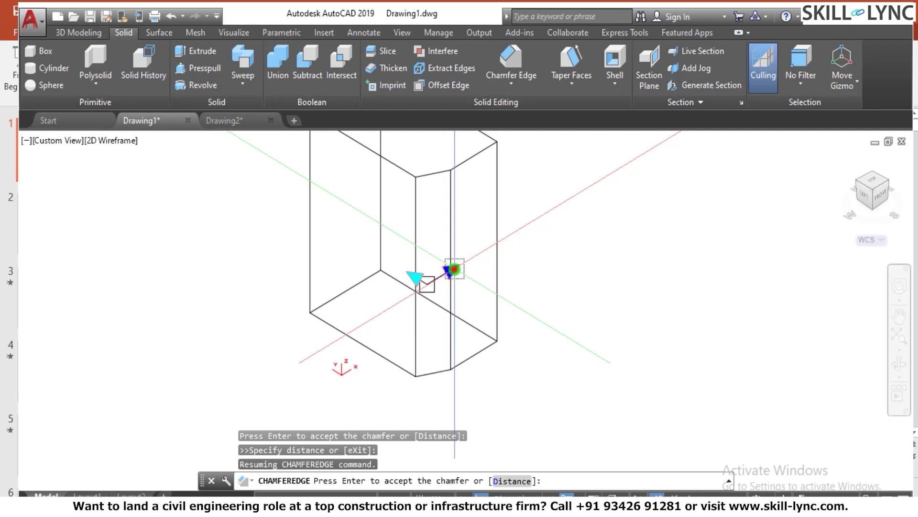
pyautogui.click(461, 263)
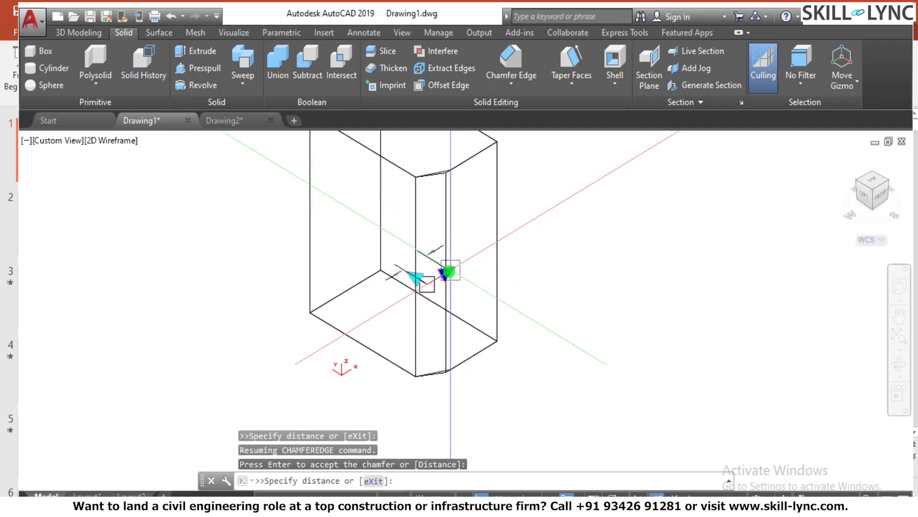
pyautogui.click(425, 262)
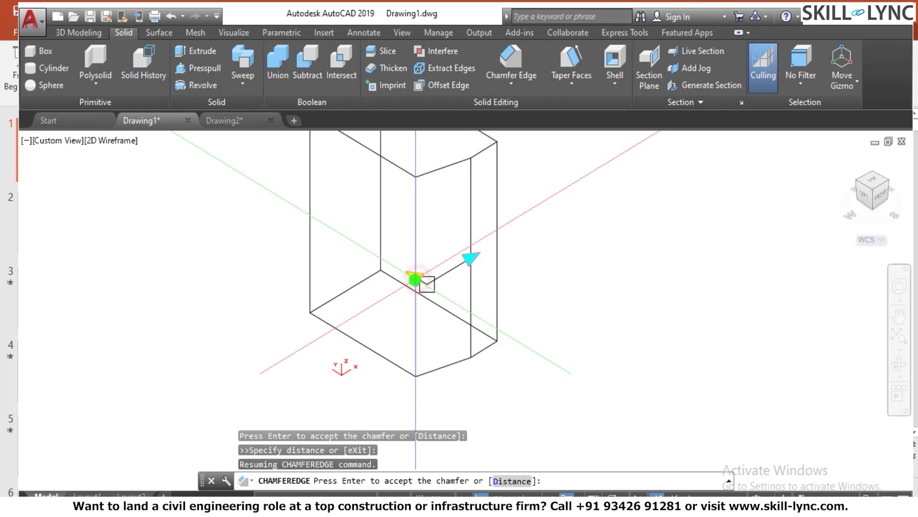
pyautogui.click(415, 280)
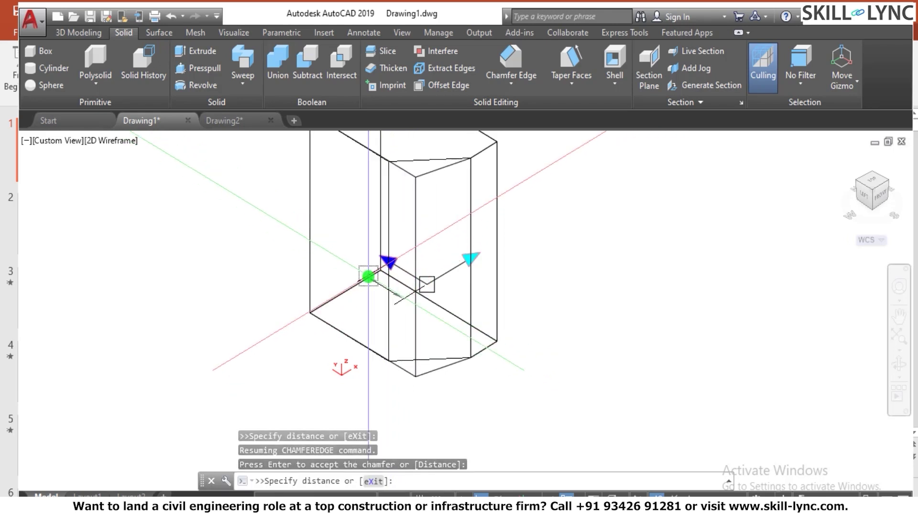
pyautogui.click(368, 277)
pyautogui.scroll(-3, 432, 258)
pyautogui.scroll(3, 487, 237)
pyautogui.scroll(-1, 429, 237)
pyautogui.scroll(1, 489, 225)
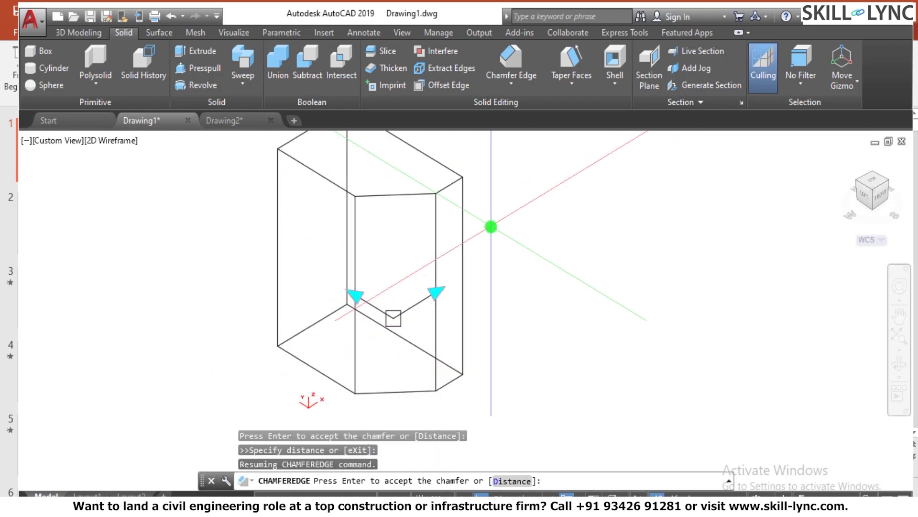
# Step: End the chamfer command and undo the chamfer with U
pyautogui.click(492, 202)
pyautogui.press('Return')
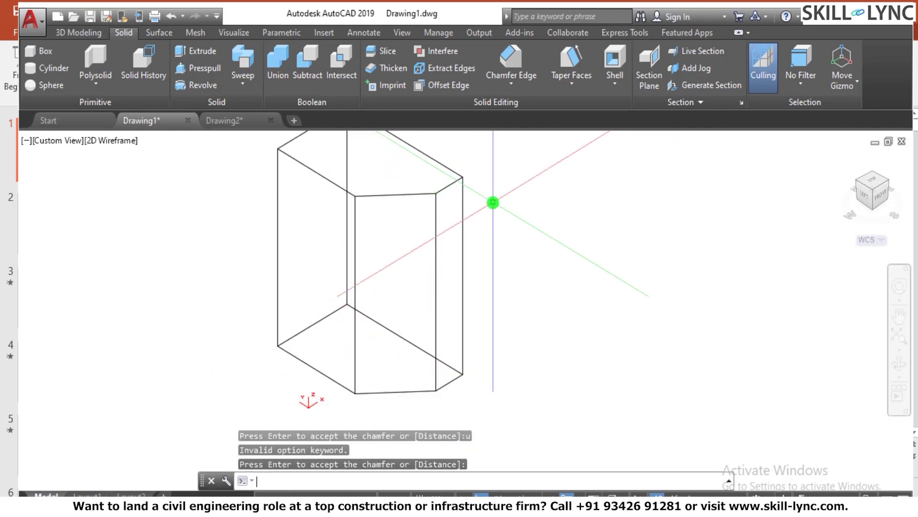
pyautogui.press('Escape')
pyautogui.write('U')
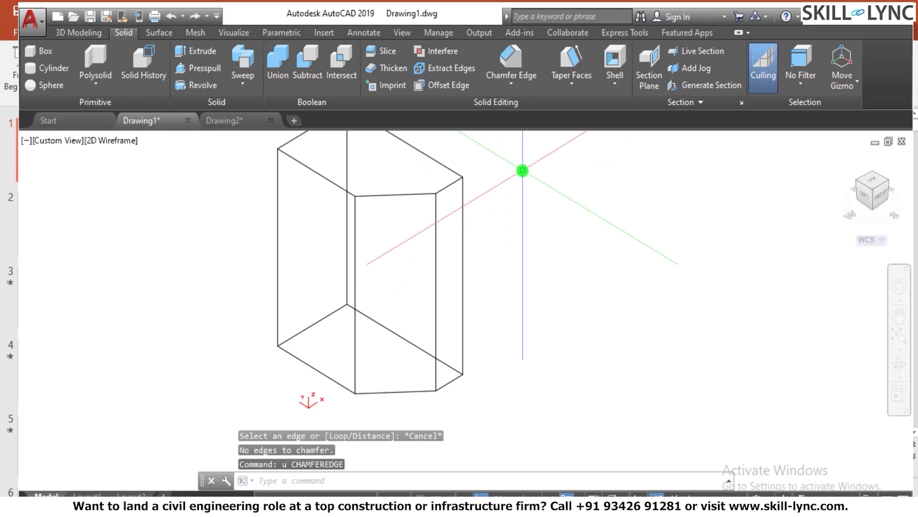
pyautogui.press('Return')
pyautogui.press('Escape')
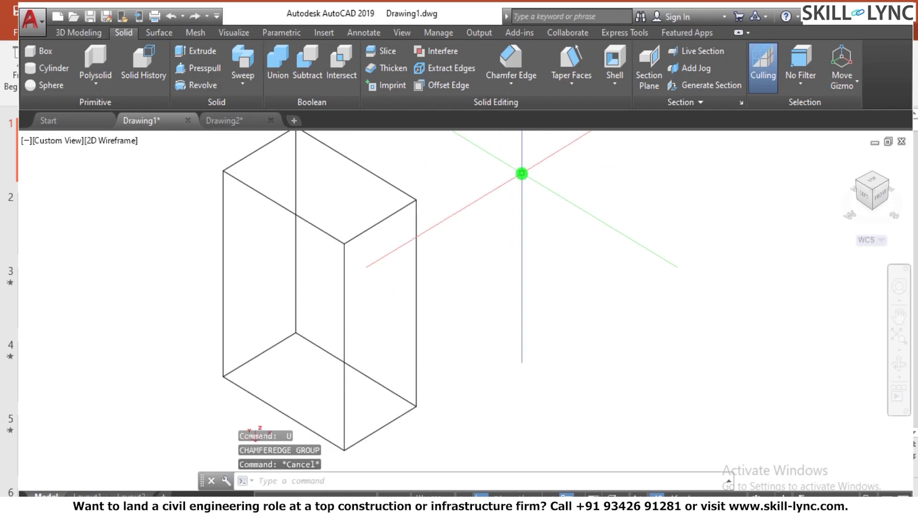
pyautogui.click(515, 62)
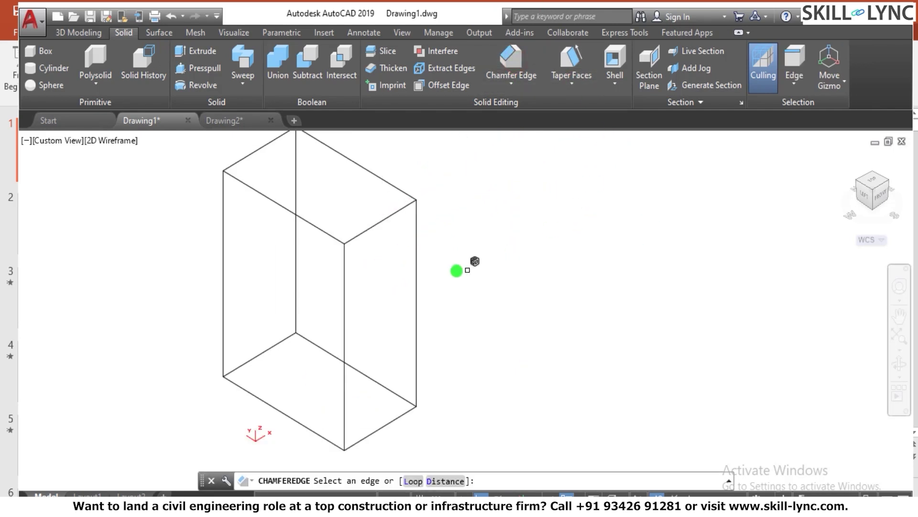
pyautogui.click(414, 481)
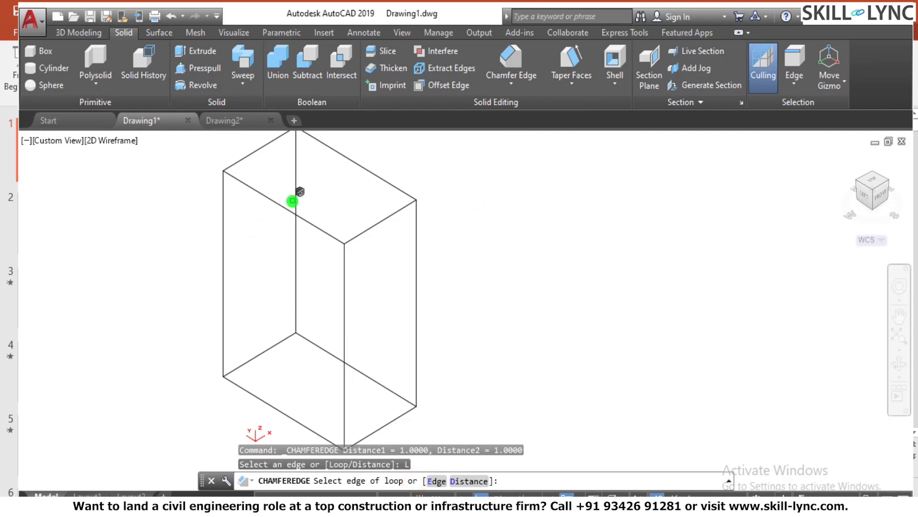
pyautogui.click(293, 211)
pyautogui.click(385, 228)
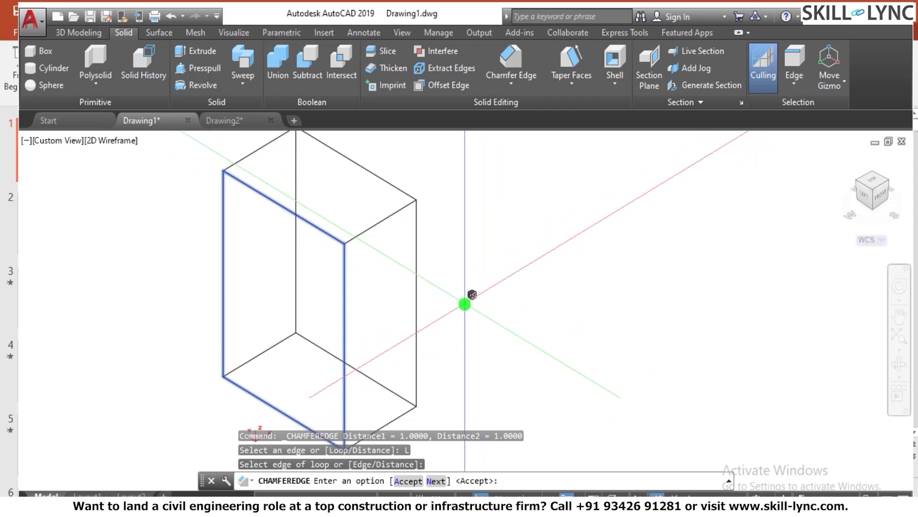
pyautogui.press('Return')
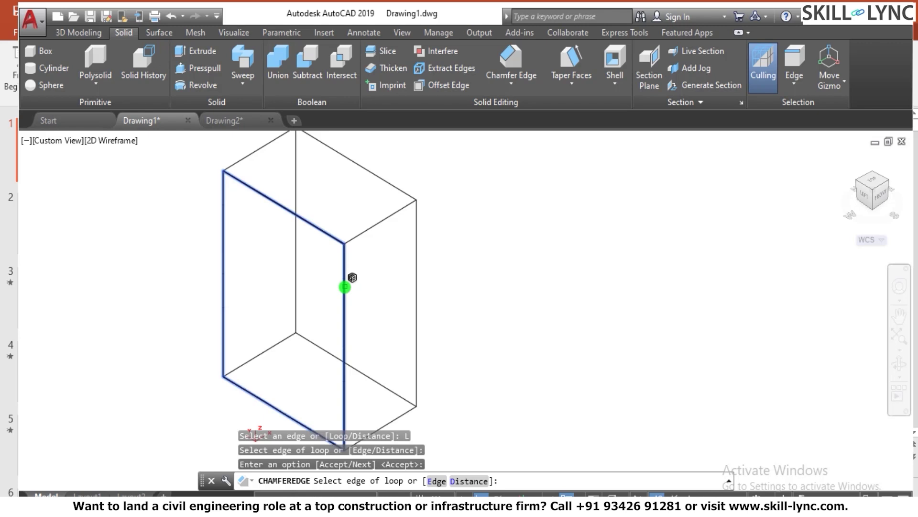
pyautogui.click(345, 287)
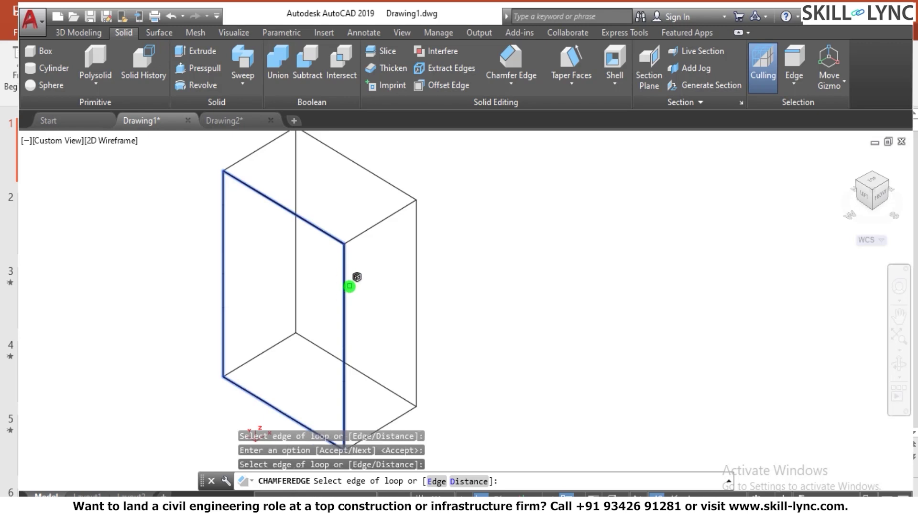
pyautogui.click(376, 224)
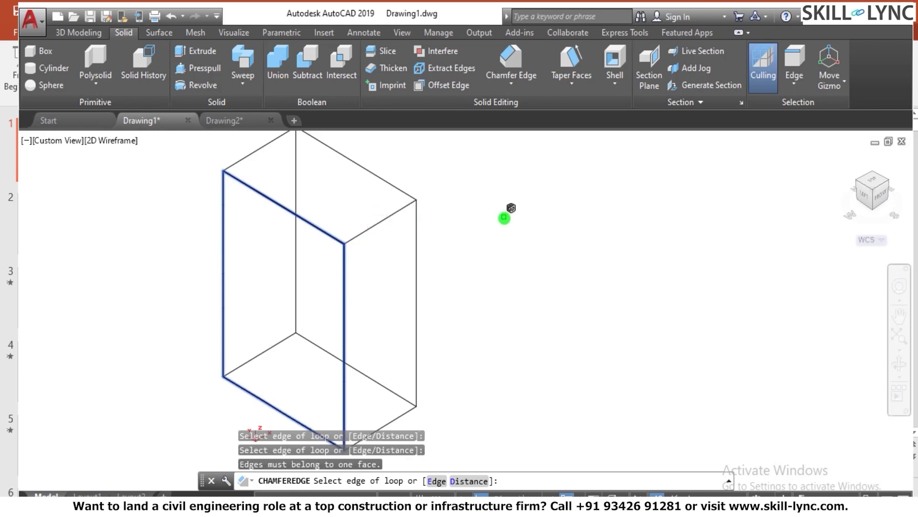
pyautogui.press('Return')
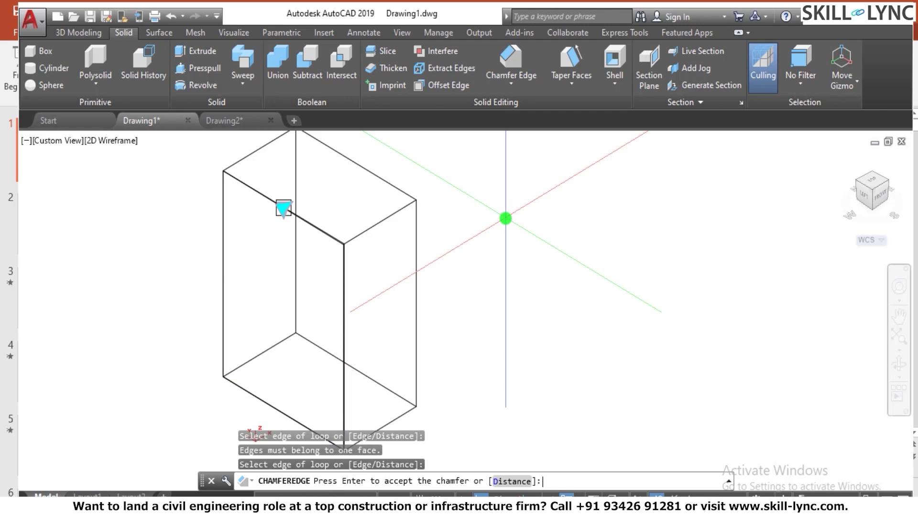
pyautogui.click(283, 207)
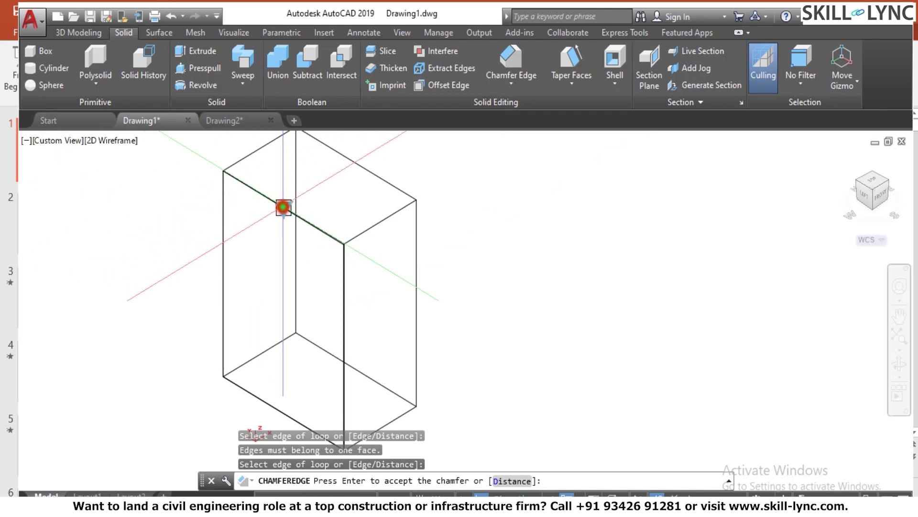
pyautogui.click(283, 207)
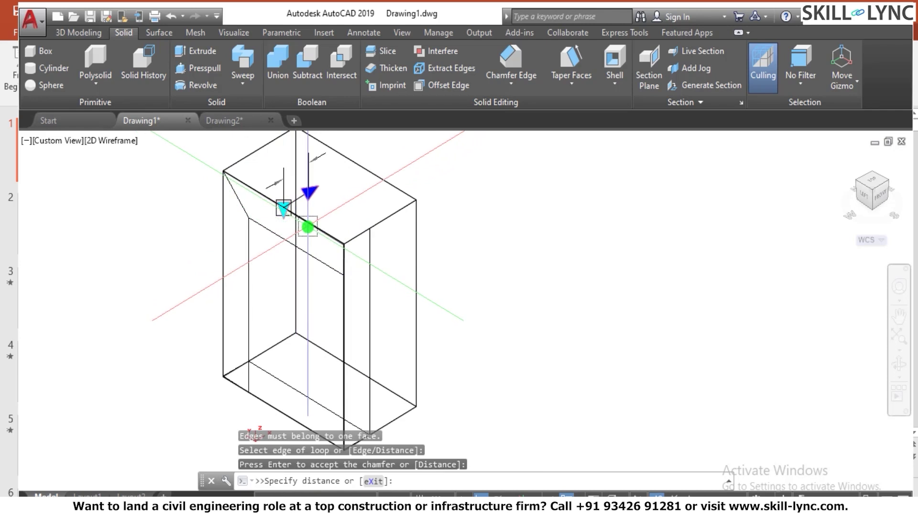
pyautogui.click(308, 226)
pyautogui.press('Escape')
pyautogui.press('Escape')
pyautogui.press('Escape')
pyautogui.write('u')
pyautogui.press('Return')
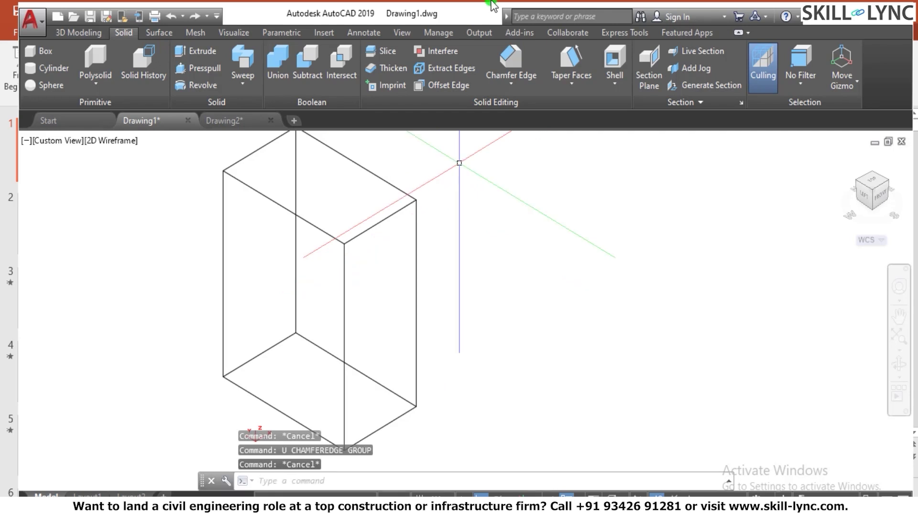
pyautogui.click(507, 57)
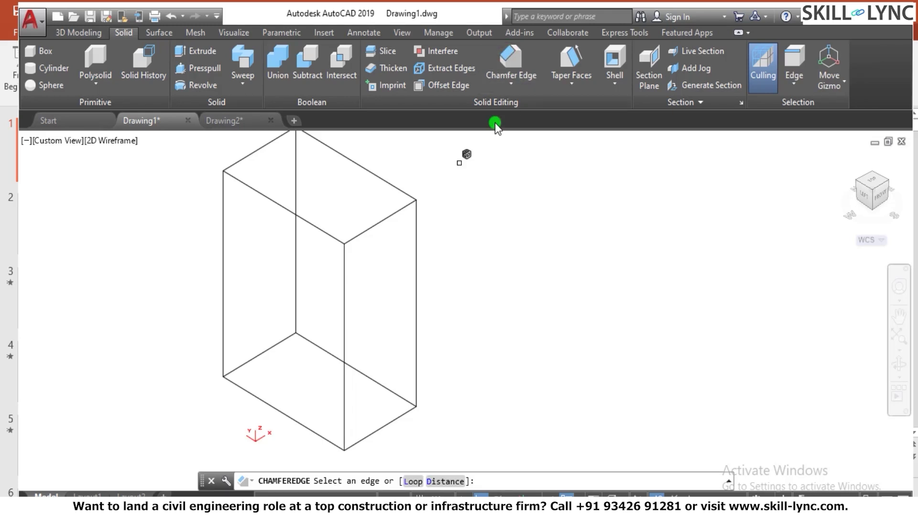
# Step: Set the chamfer distances to 100 and 50
pyautogui.click(414, 481)
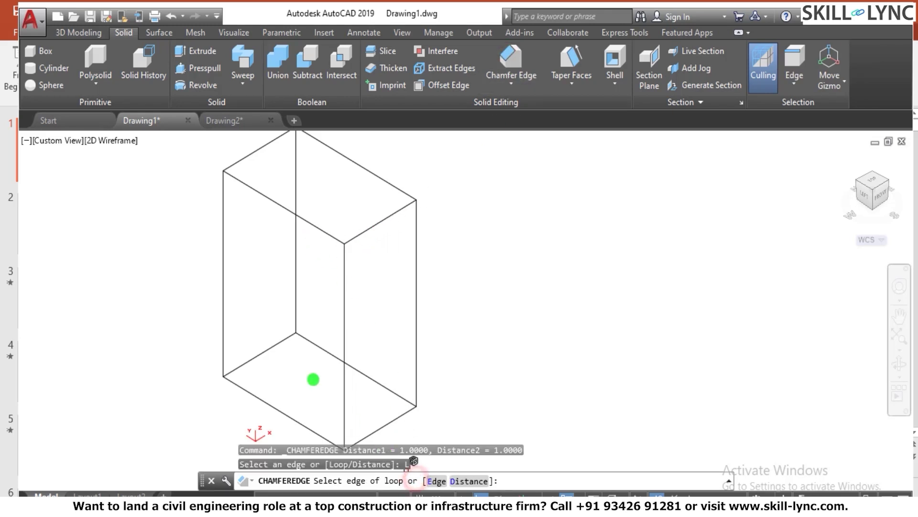
pyautogui.click(471, 481)
pyautogui.write('1000')
pyautogui.press('Return')
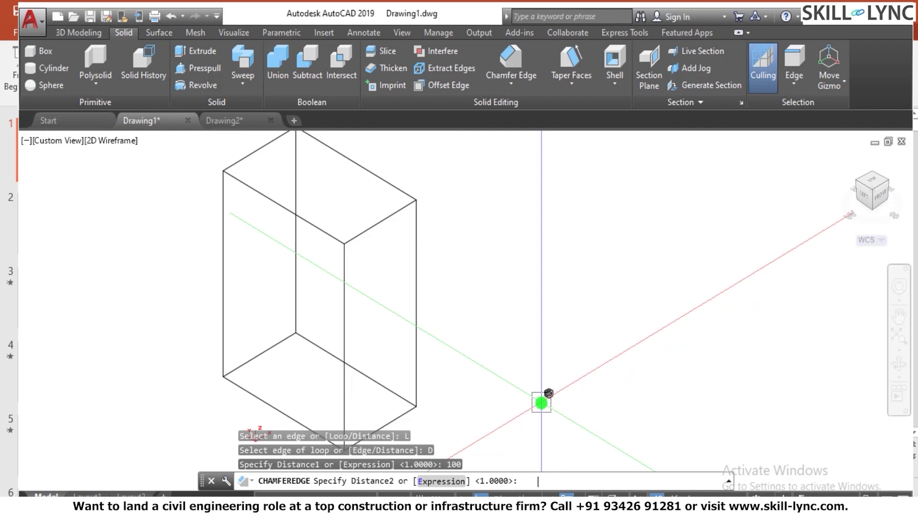
pyautogui.write('50')
pyautogui.press('Return')
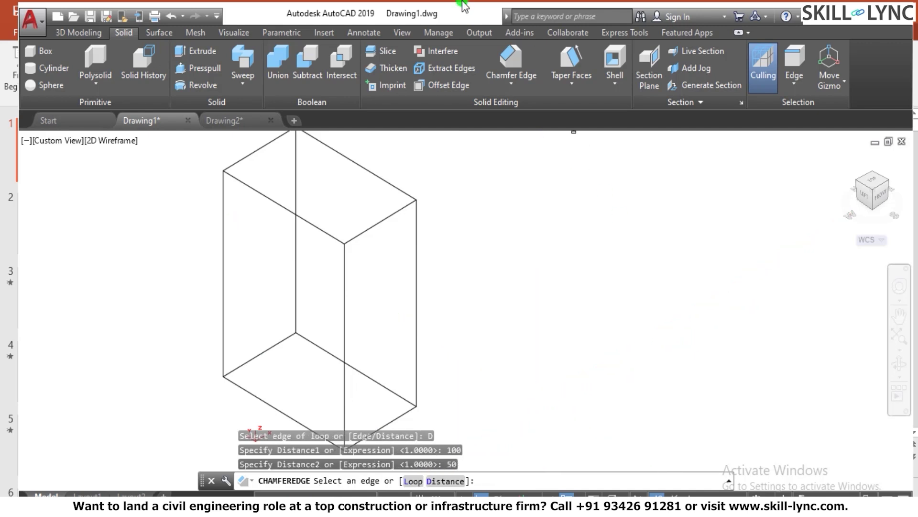
# Step: Select the edge loop around the left face and apply the chamfer
pyautogui.click(415, 480)
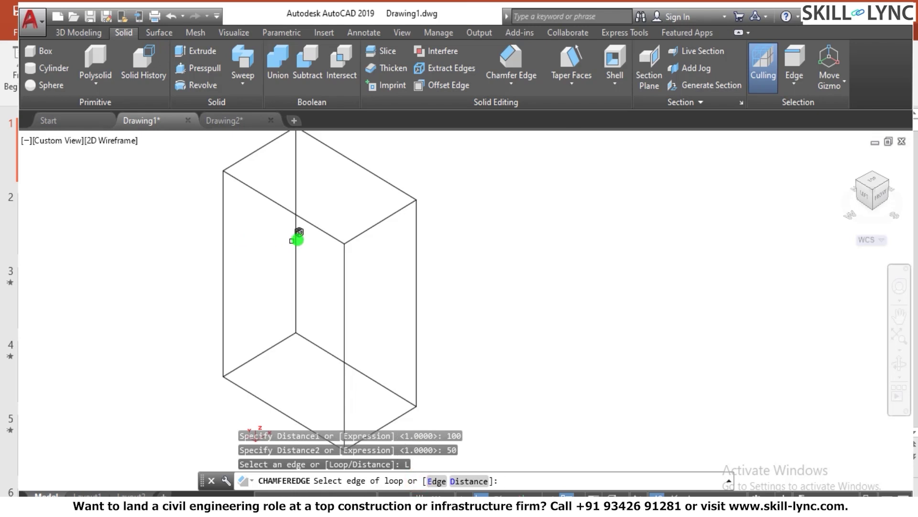
pyautogui.click(317, 230)
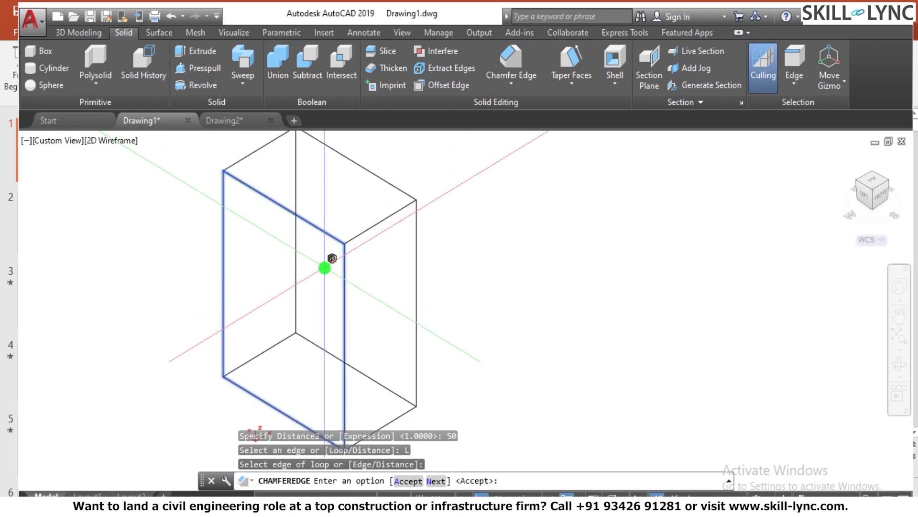
pyautogui.press('Return')
pyautogui.press('Return')
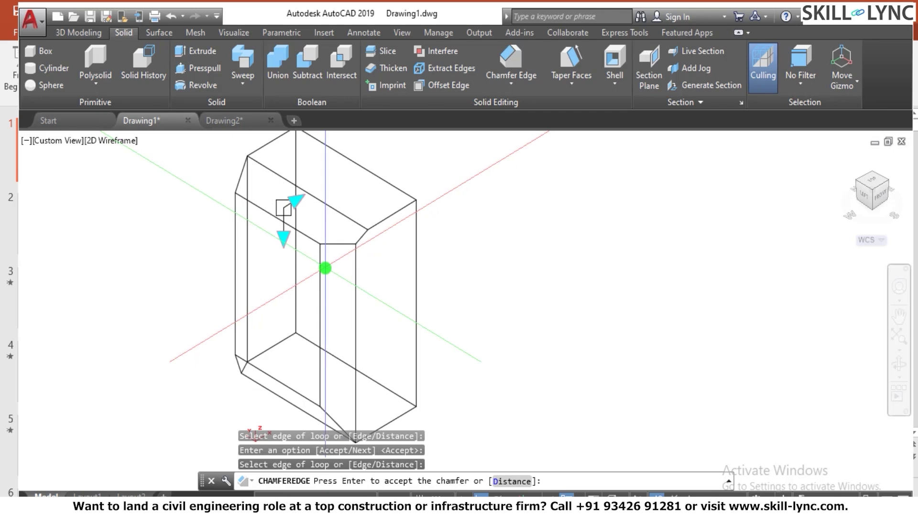
pyautogui.press('Return')
pyautogui.press('Return')
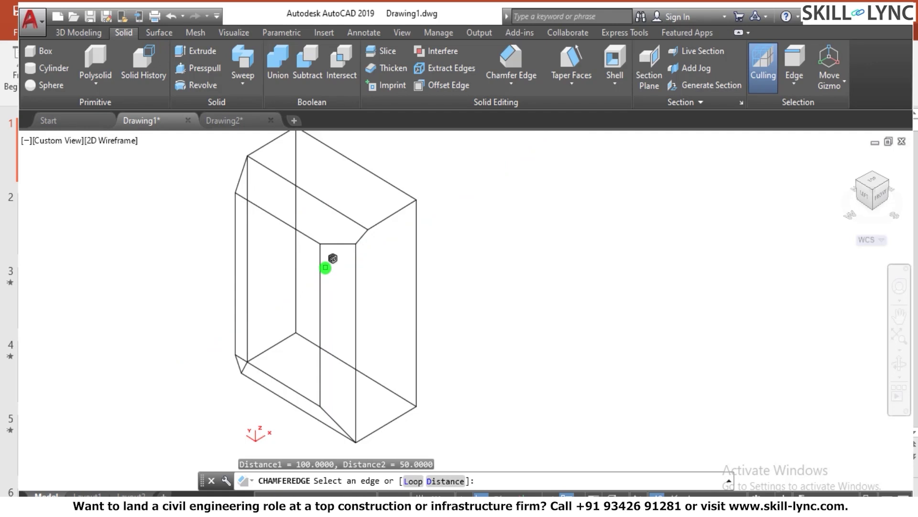
pyautogui.press('Escape')
pyautogui.press('Escape')
pyautogui.press('Escape')
pyautogui.scroll(-3, 175, 396)
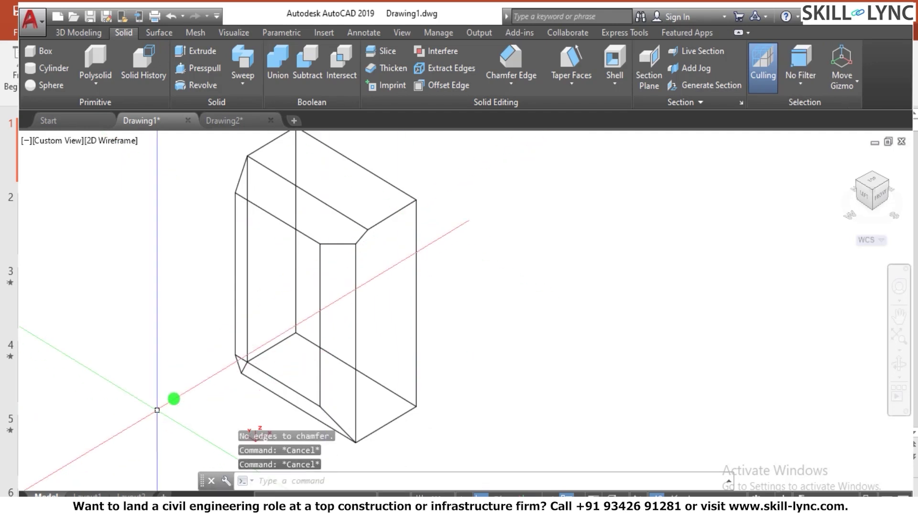
pyautogui.scroll(3, 191, 383)
pyautogui.scroll(-3, 240, 369)
# Step: Window-select the chamfered box and erase it
pyautogui.scroll(3, 207, 371)
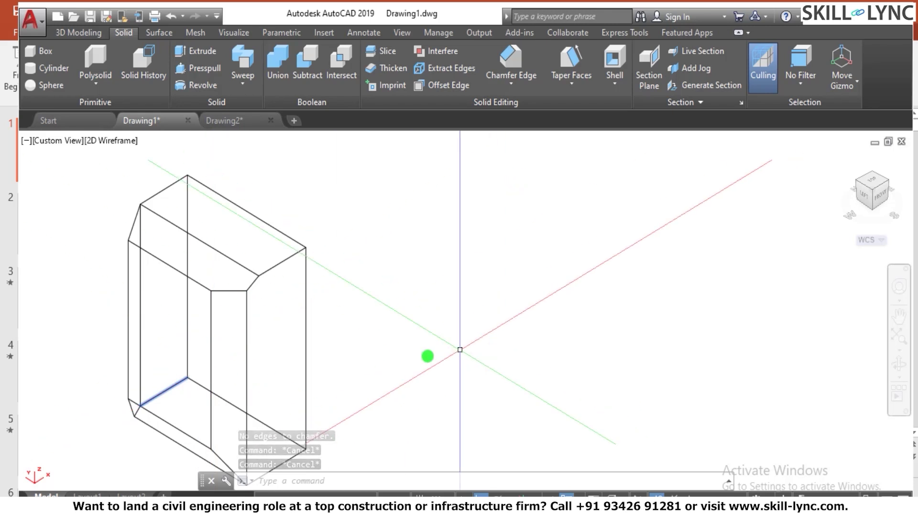
pyautogui.click(334, 378)
pyautogui.click(153, 250)
pyautogui.write('e')
pyautogui.press('Return')
pyautogui.press('Escape')
pyautogui.press('Escape')
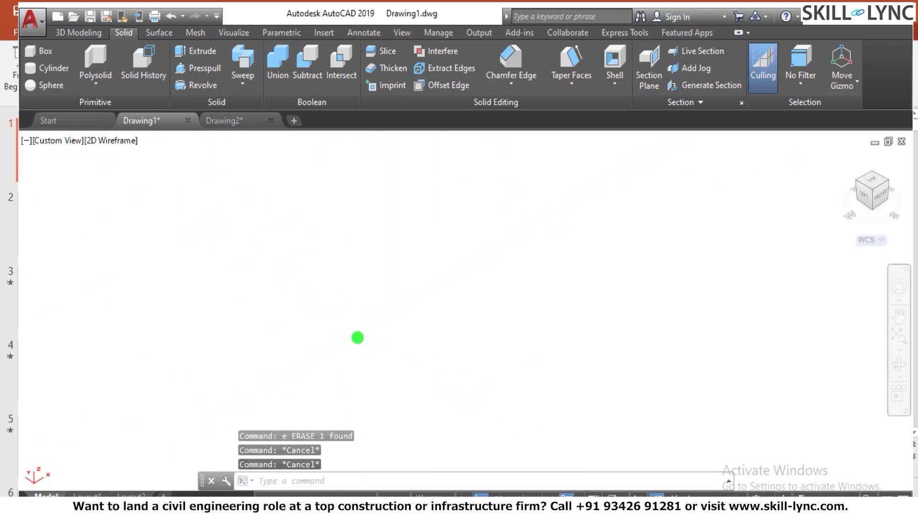
pyautogui.press('Escape')
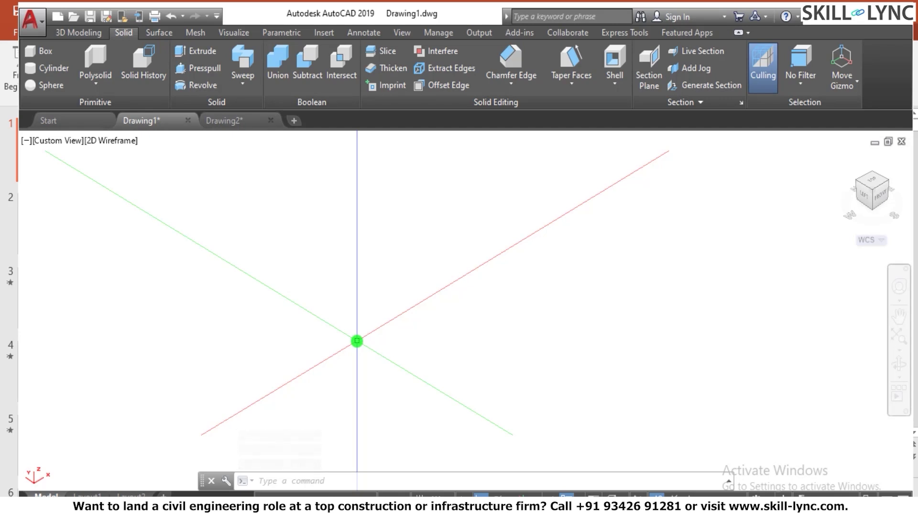
# Step: Draw a flat rectangle on the ground plane with the REC command by picking two corners
pyautogui.write('r')
pyautogui.write('c')
pyautogui.press('Return')
pyautogui.moveTo(399, 252); pyautogui.dragTo(186, 283, button='middle')
pyautogui.press('Escape')
pyautogui.press('Escape')
pyautogui.write('rec')
pyautogui.press('Return')
pyautogui.click(185, 243)
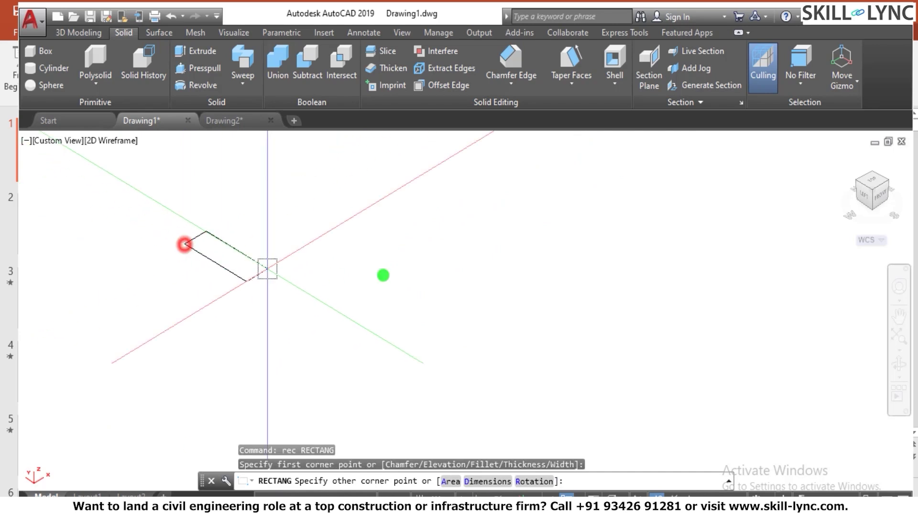
pyautogui.click(396, 293)
pyautogui.scroll(-2, 357, 313)
pyautogui.scroll(5, 359, 282)
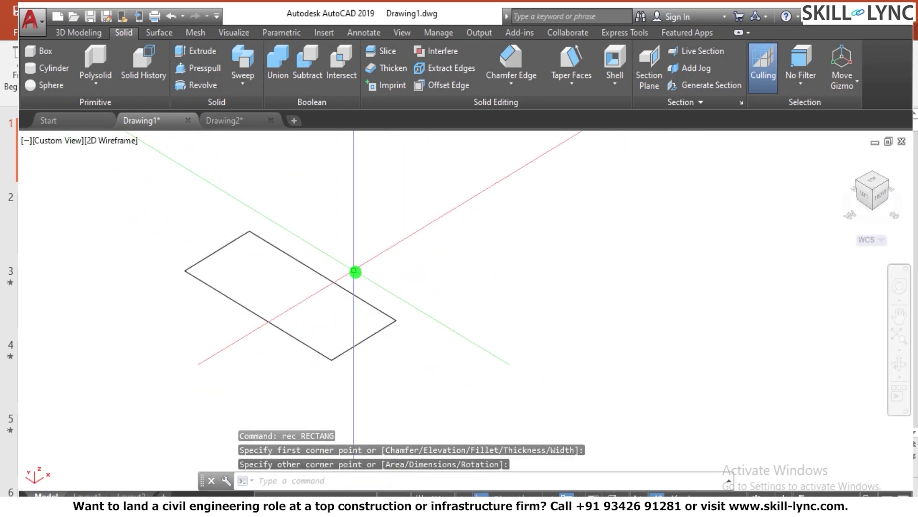
pyautogui.press('Escape')
pyautogui.press('Escape')
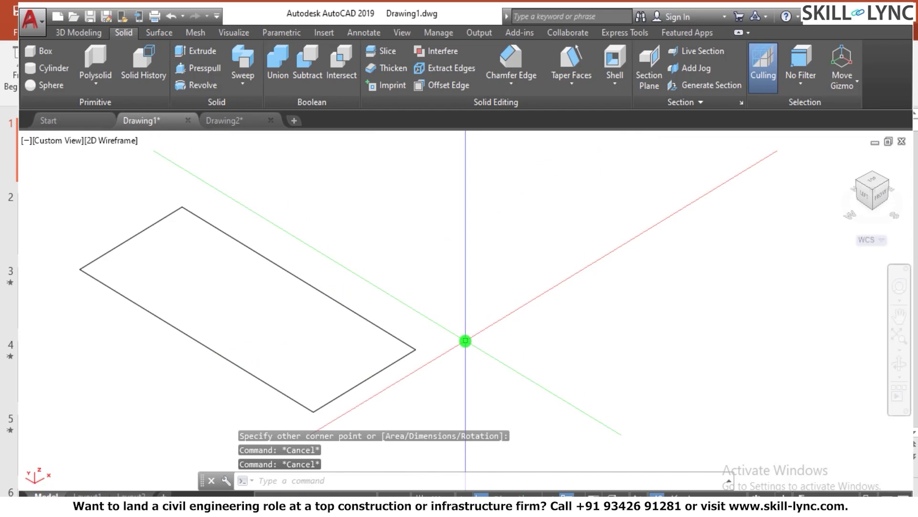
pyautogui.write('ro')
pyautogui.press('Return')
pyautogui.click(388, 389)
pyautogui.click(343, 355)
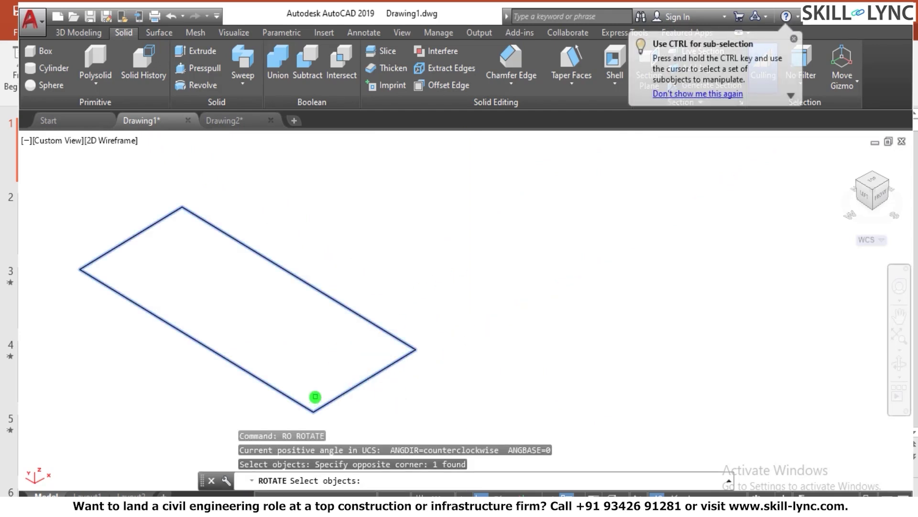
pyautogui.rightClick(315, 396)
pyautogui.click(313, 410)
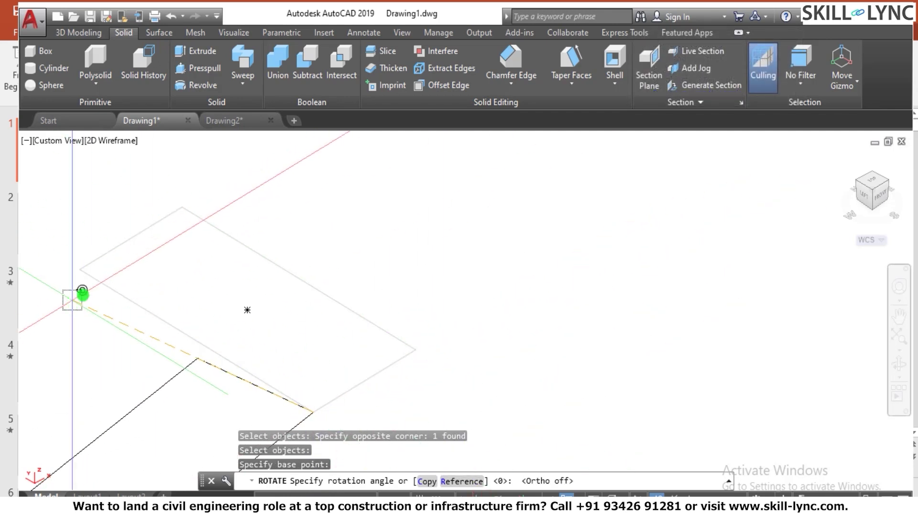
pyautogui.press('Escape')
pyautogui.press('Escape')
pyautogui.press('Escape')
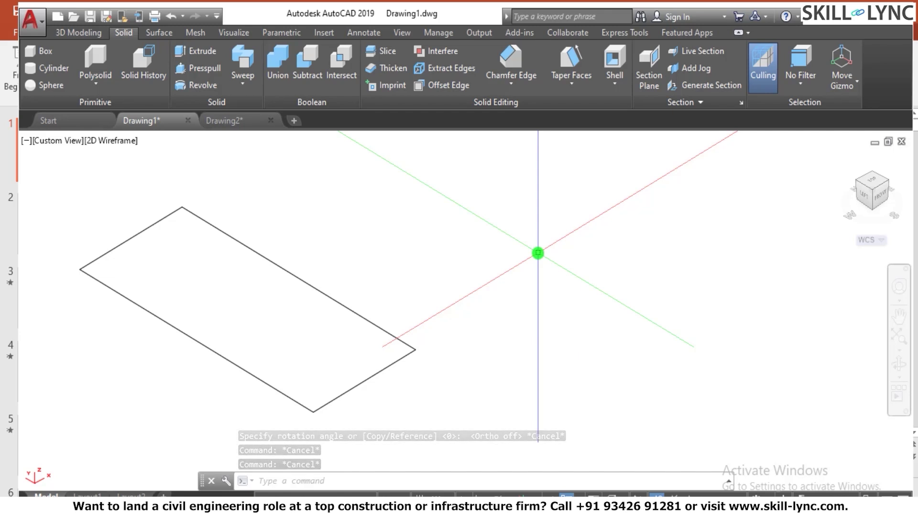
# Step: Run 3DROTATE on the rectangle, using its bottom corner as base point, and pick a rotation axis
pyautogui.write('3')
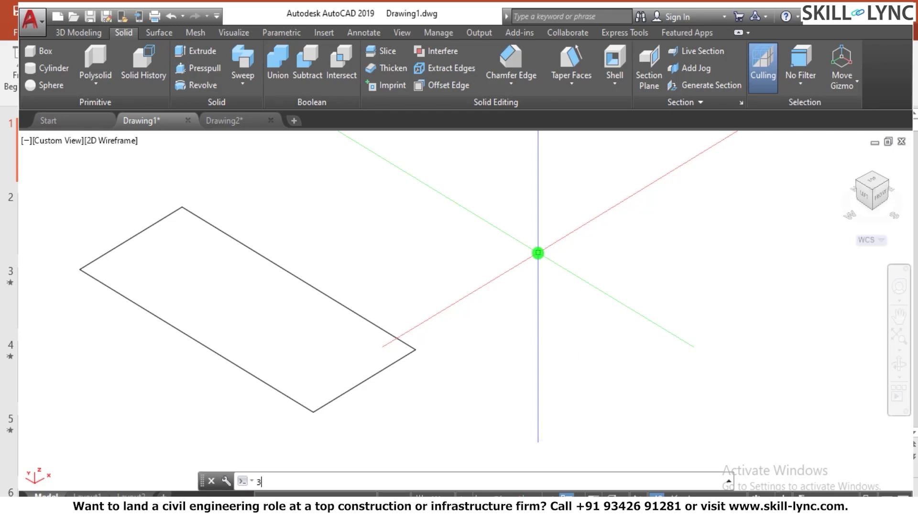
pyautogui.write('drotat3')
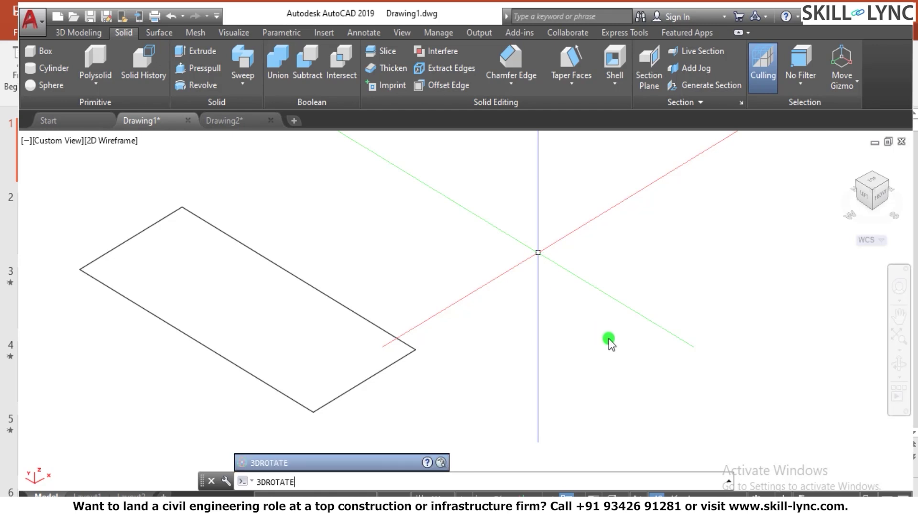
pyautogui.press('Return')
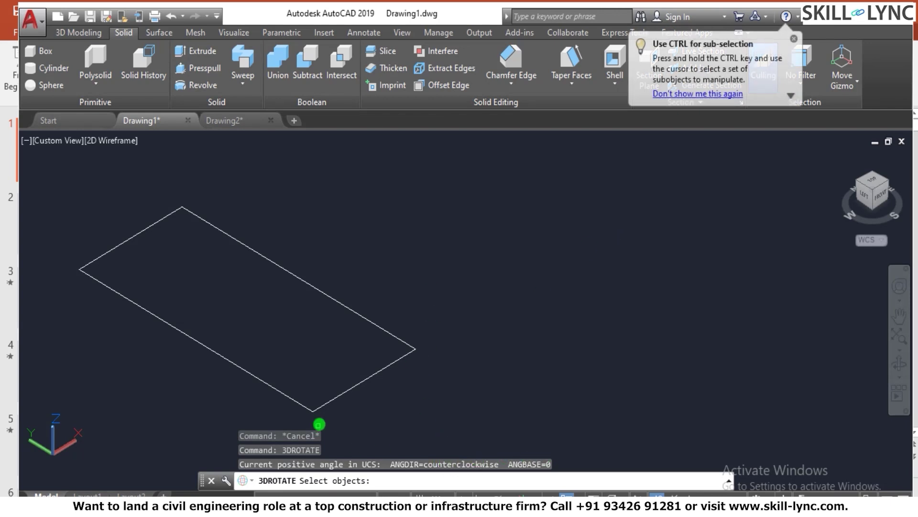
pyautogui.click(337, 397)
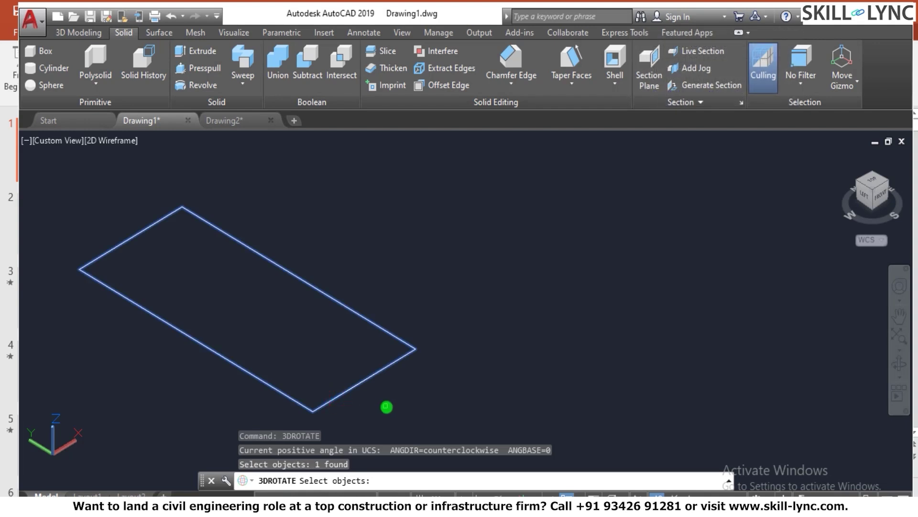
pyautogui.press('Return')
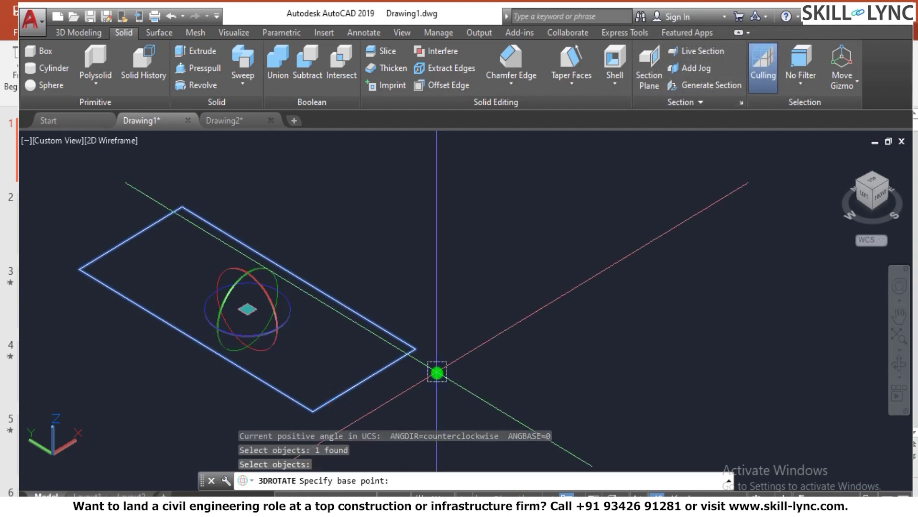
pyautogui.click(313, 410)
pyautogui.keyDown('shift'); pyautogui.moveTo(321, 417); pyautogui.dragTo(349, 336, button='middle'); pyautogui.keyUp('shift')
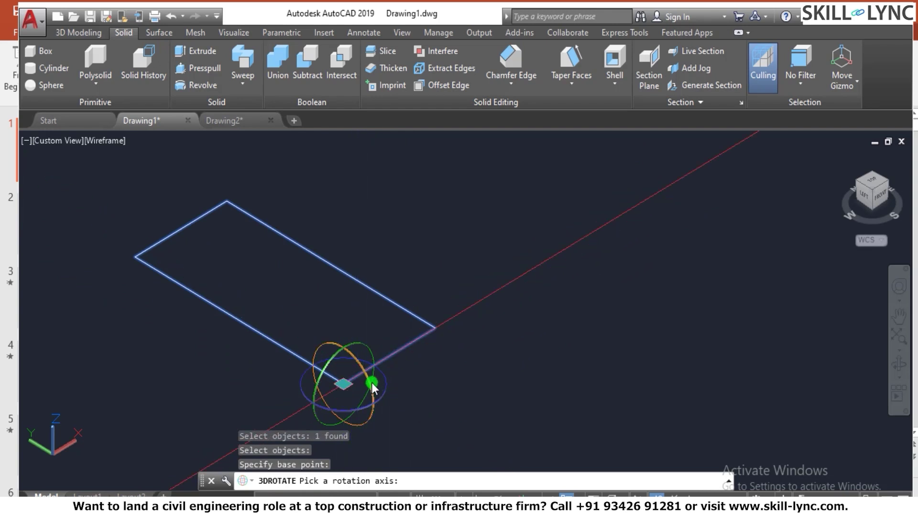
pyautogui.click(372, 386)
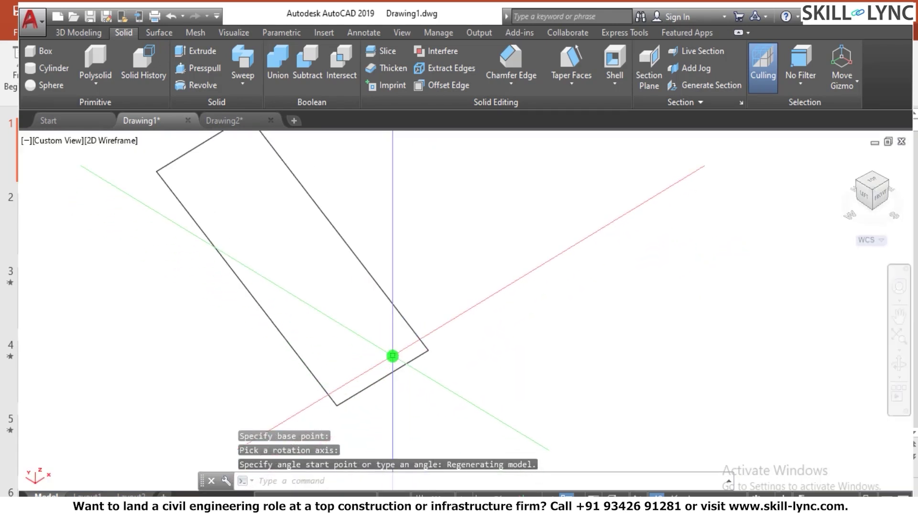
# Step: Undo the trial rotation with U and cancel, leaving the rectangle flat
pyautogui.write('u')
pyautogui.press('Return')
pyautogui.press('Escape')
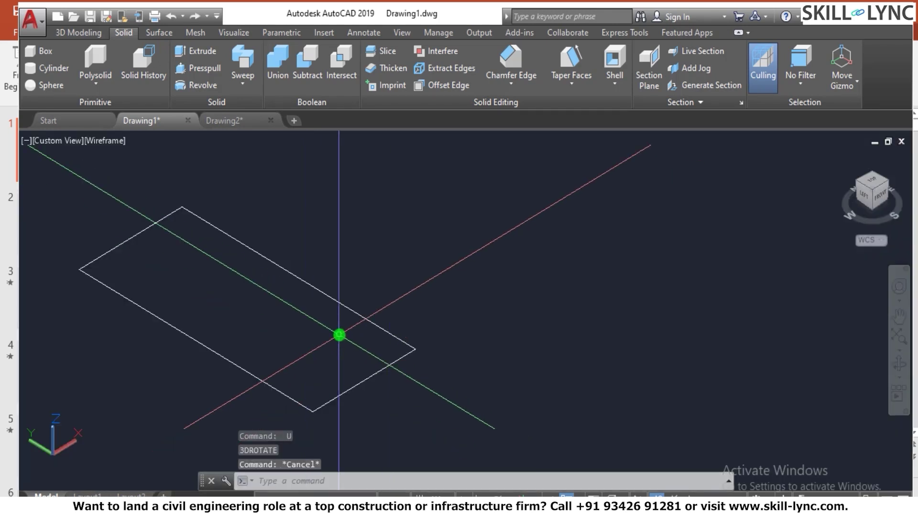
pyautogui.press('Escape')
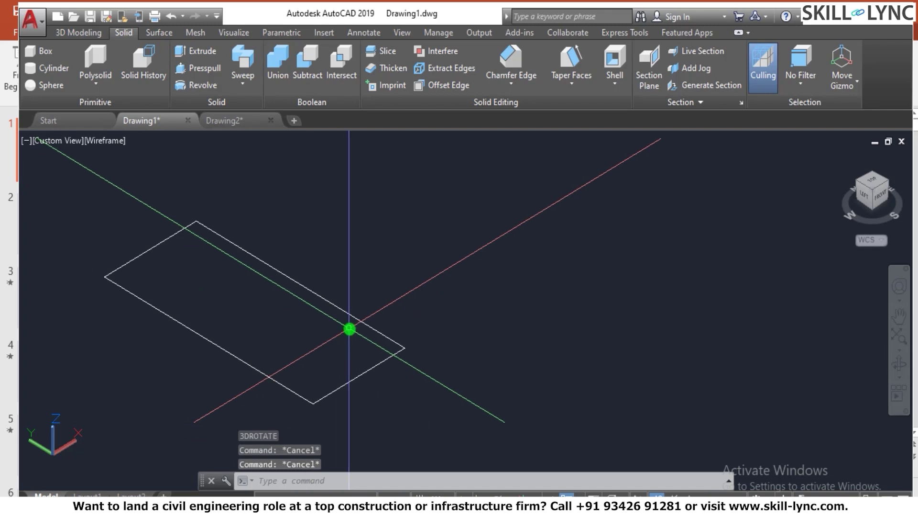
pyautogui.write('3dr')
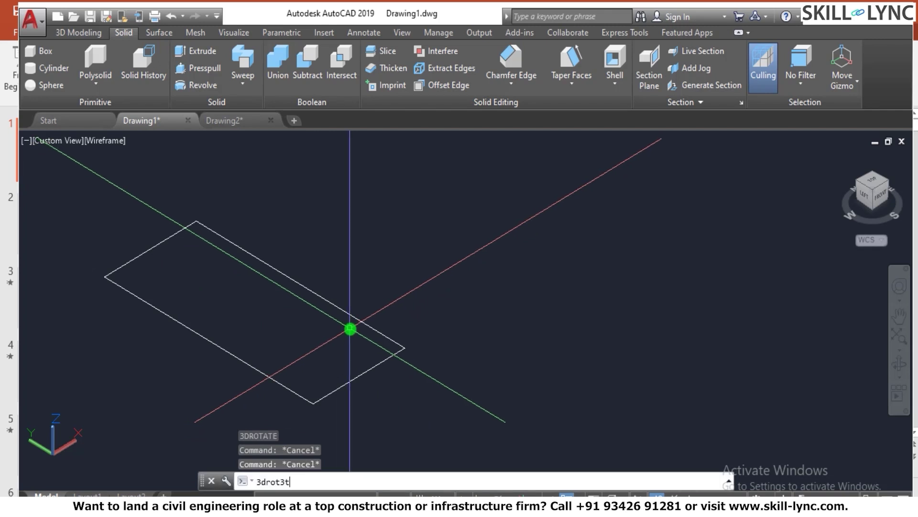
pyautogui.write('otate')
pyautogui.press('Return')
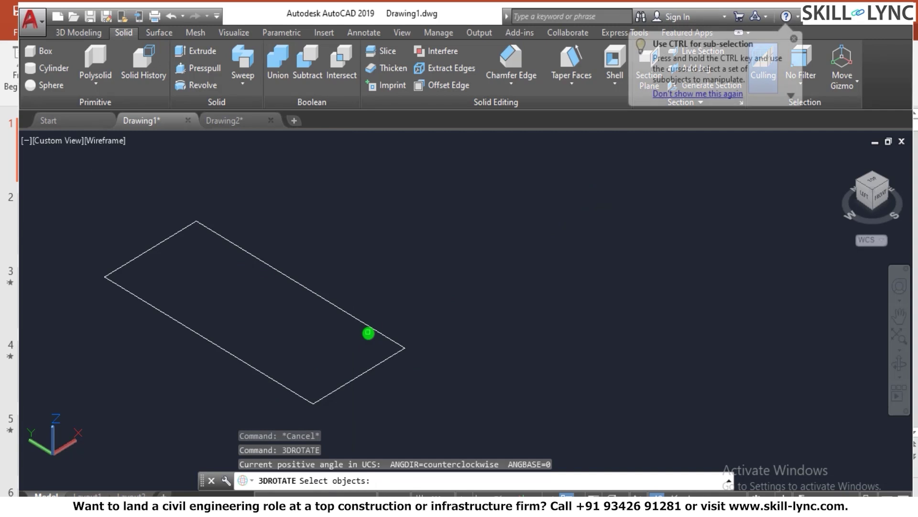
pyautogui.click(403, 369)
pyautogui.click(383, 342)
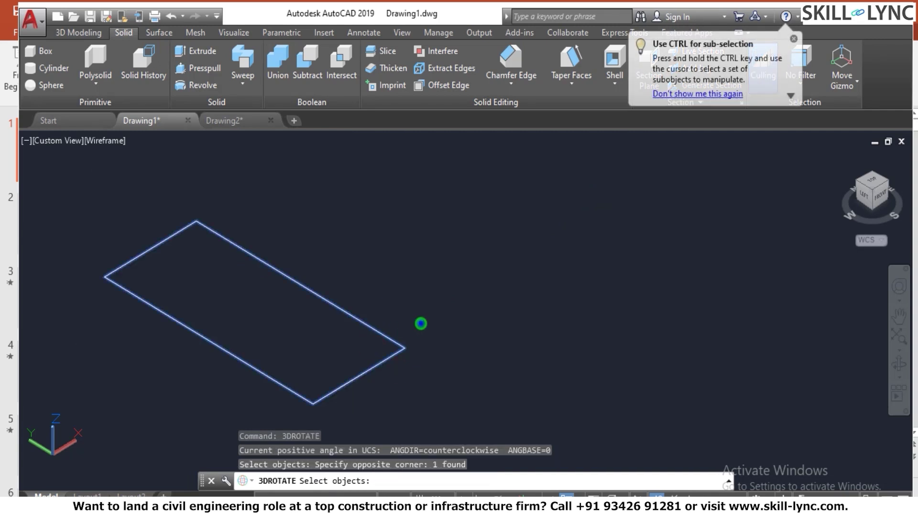
pyautogui.press('Return')
pyautogui.click(311, 404)
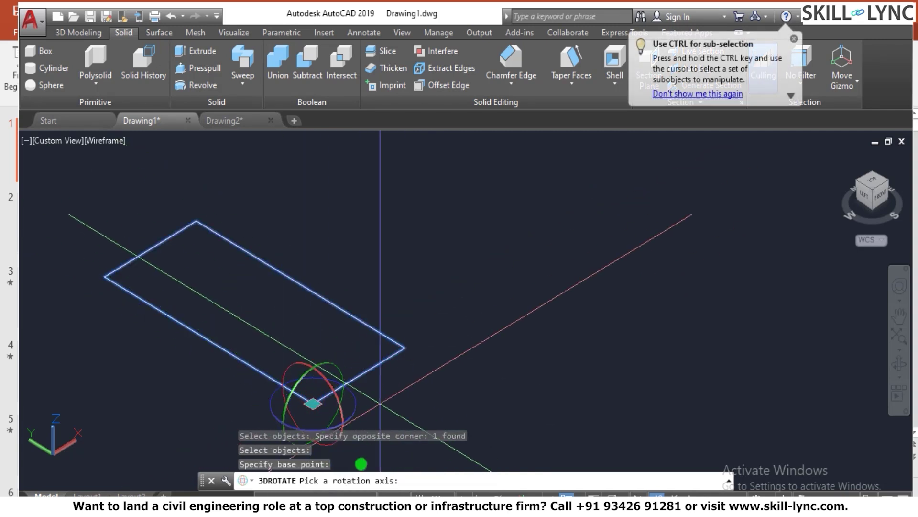
pyautogui.scroll(-2, 318, 421)
pyautogui.scroll(3, 325, 440)
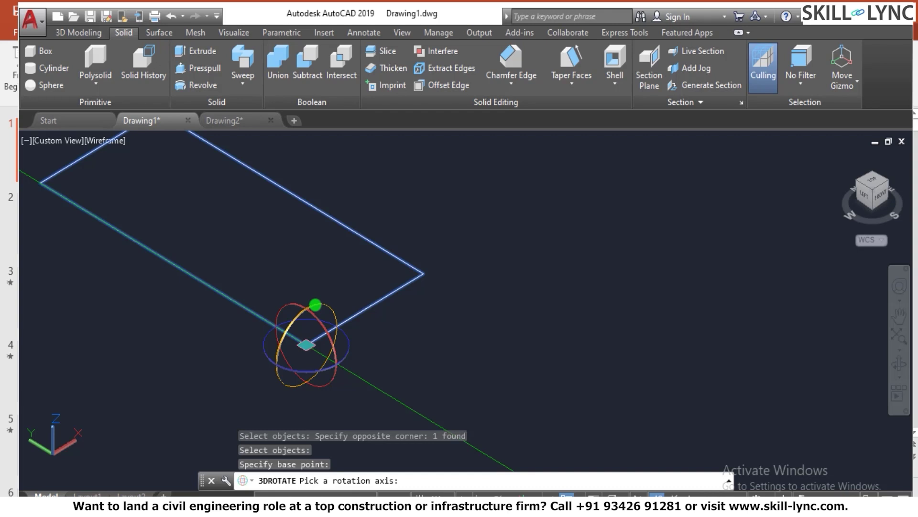
pyautogui.click(316, 305)
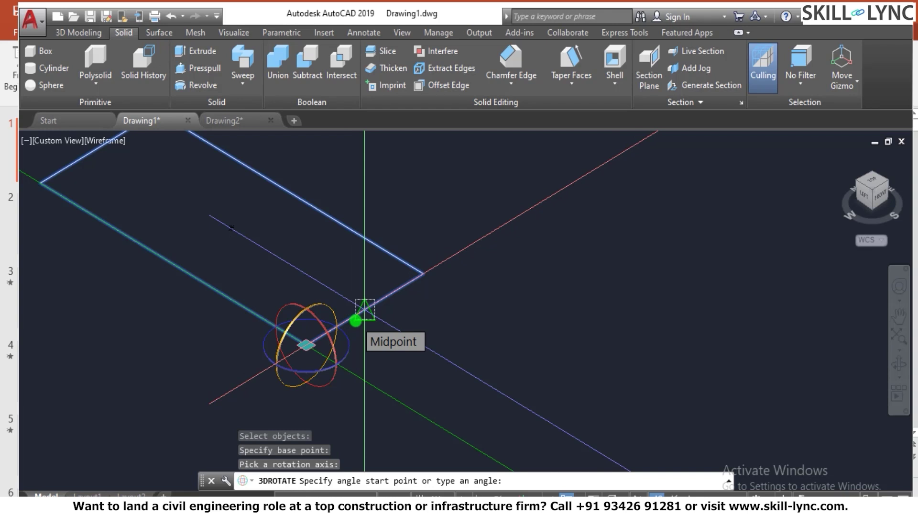
pyautogui.click(365, 310)
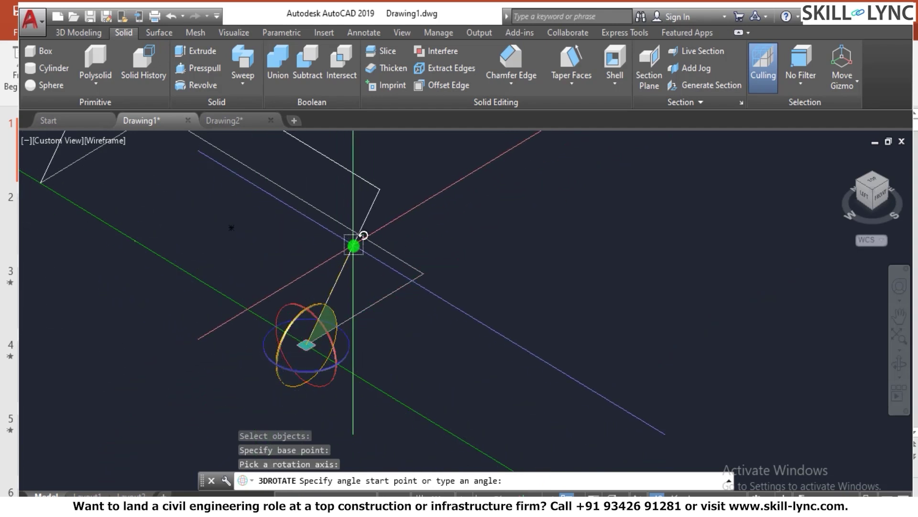
pyautogui.click(354, 246)
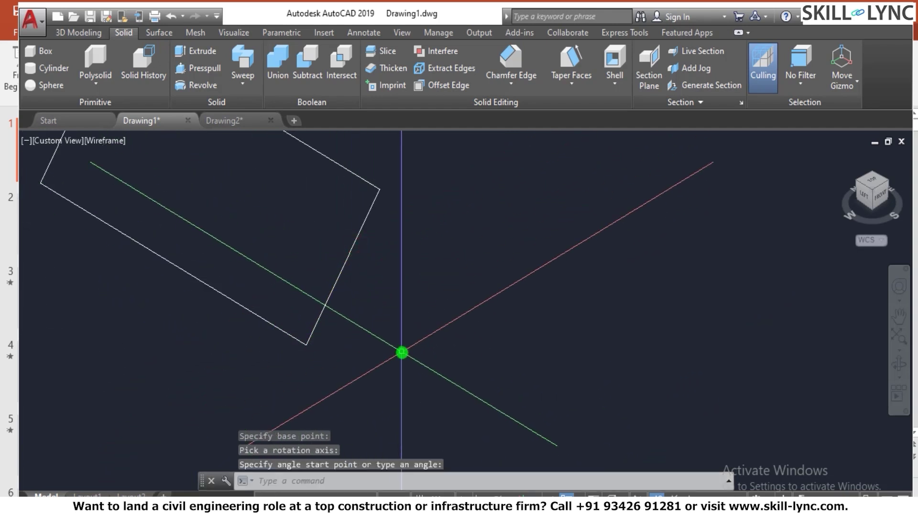
pyautogui.hotkey('ctrl', 'z')
pyautogui.press('Escape')
pyautogui.press('Escape')
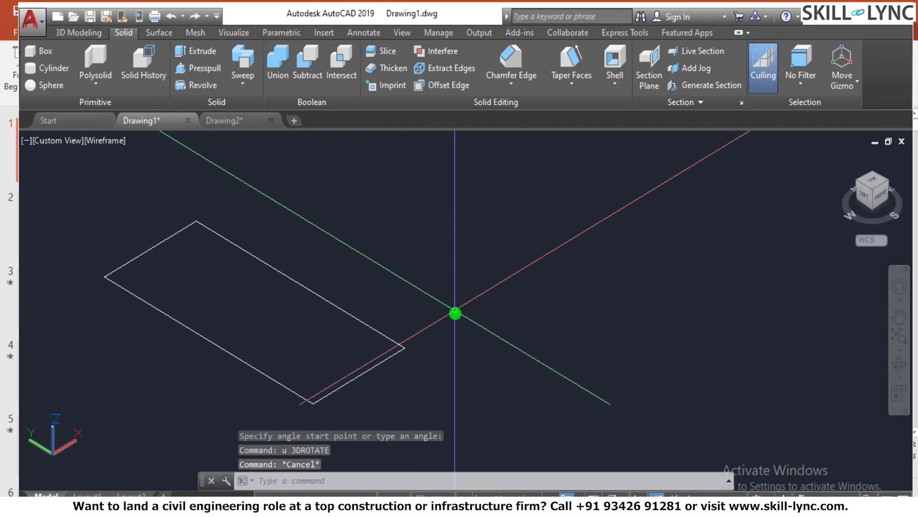
pyautogui.press('Escape')
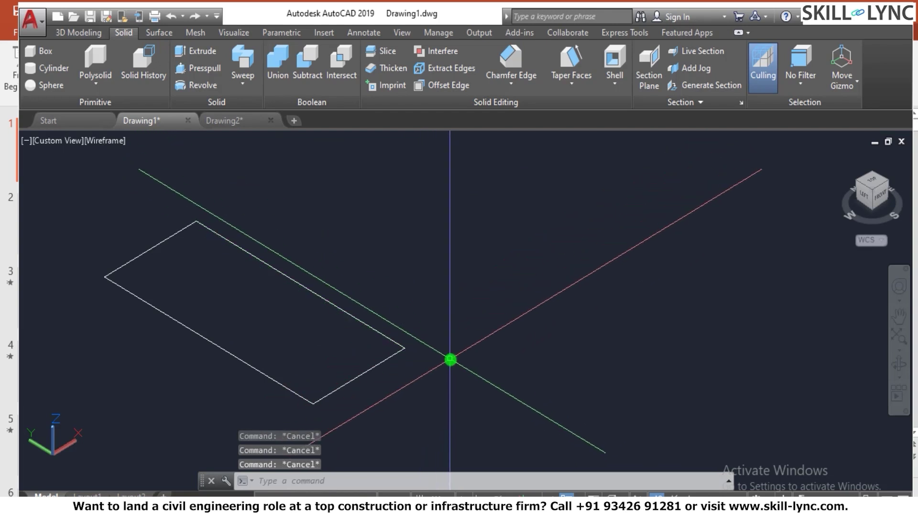
pyautogui.write('3droat')
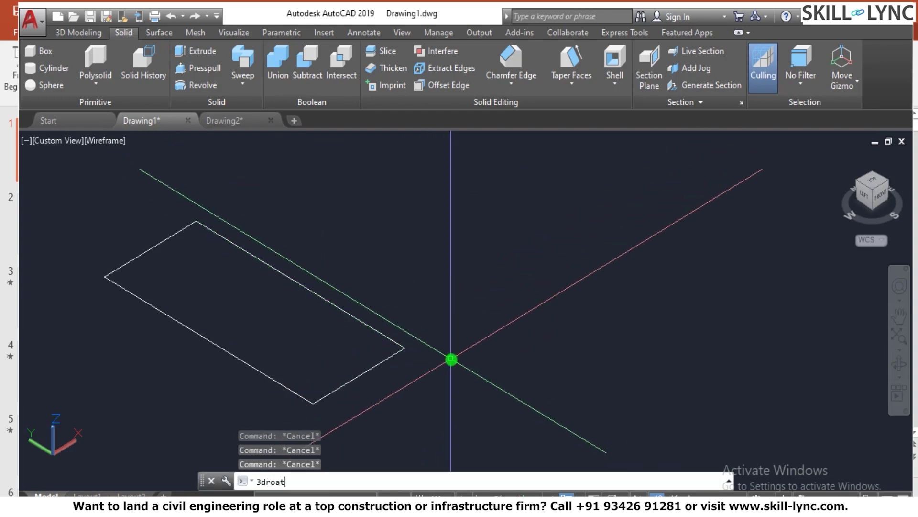
pyautogui.write('3t')
pyautogui.press('Return')
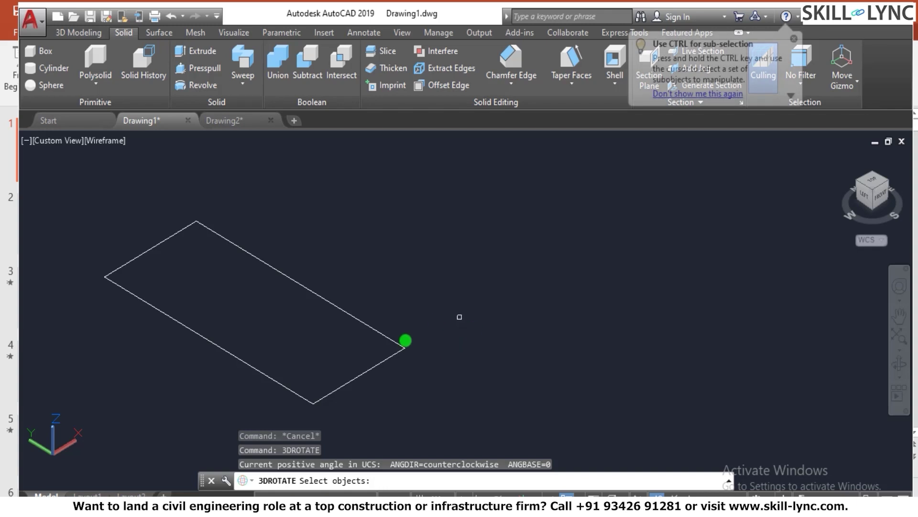
pyautogui.click(371, 369)
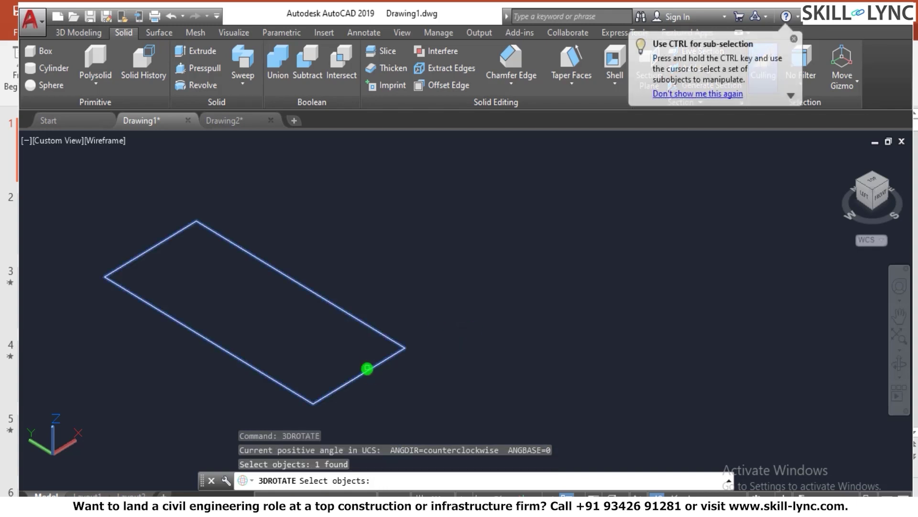
pyautogui.press('Return')
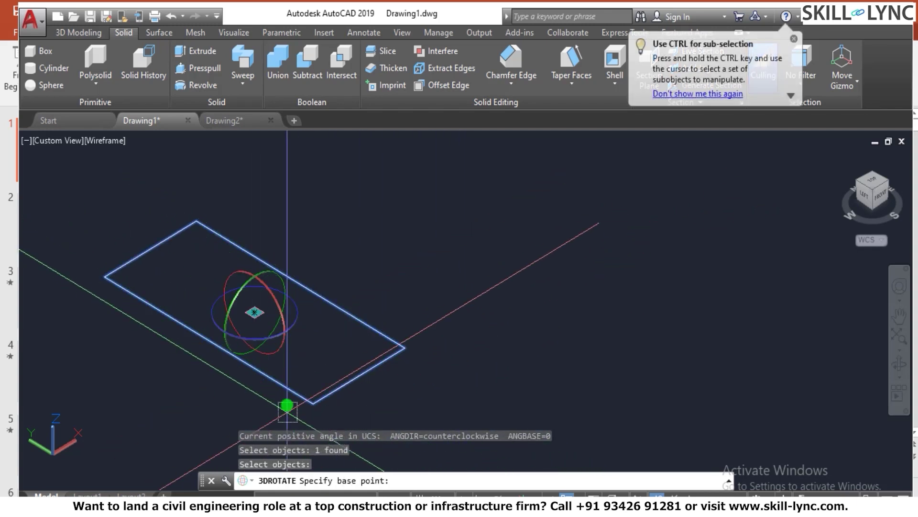
pyautogui.click(311, 397)
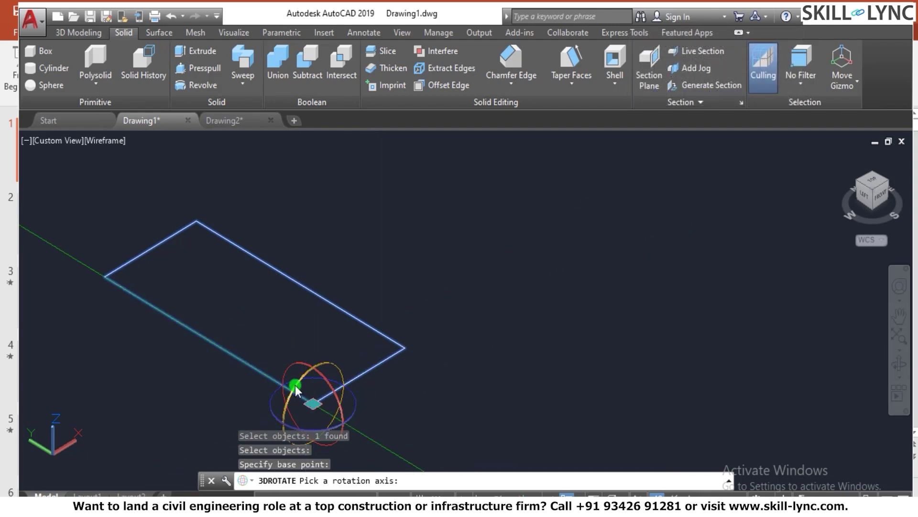
pyautogui.click(295, 386)
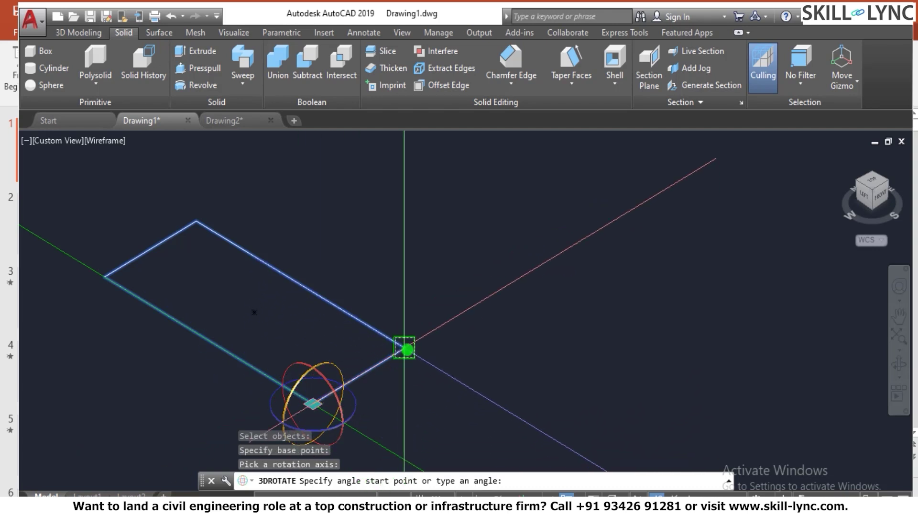
pyautogui.click(404, 348)
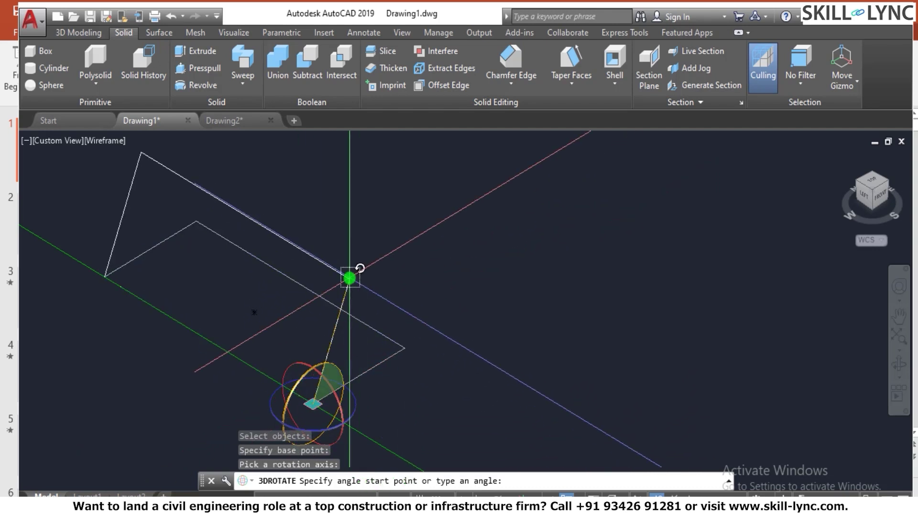
pyautogui.write('45')
pyautogui.press('Return')
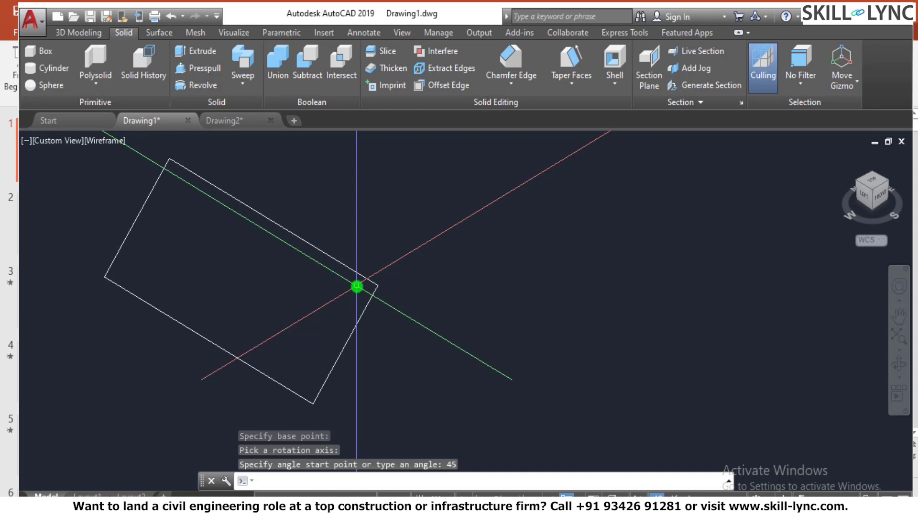
pyautogui.press('Return')
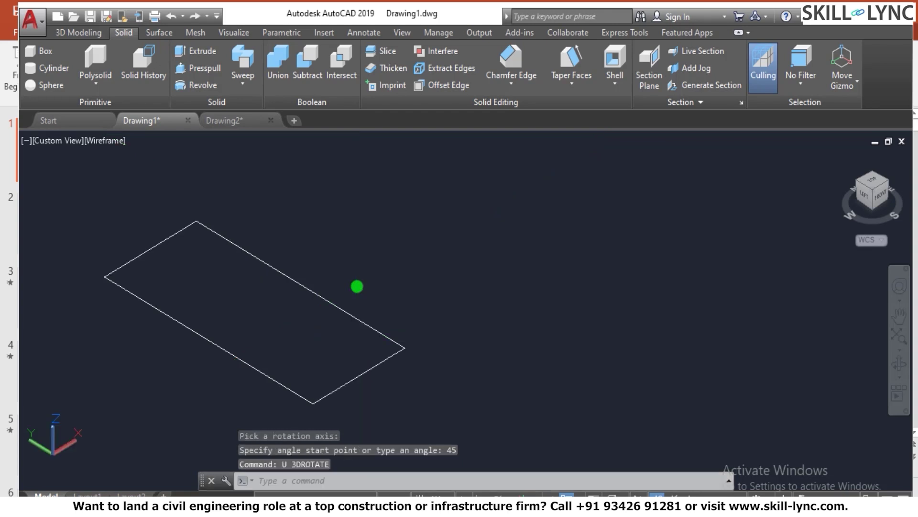